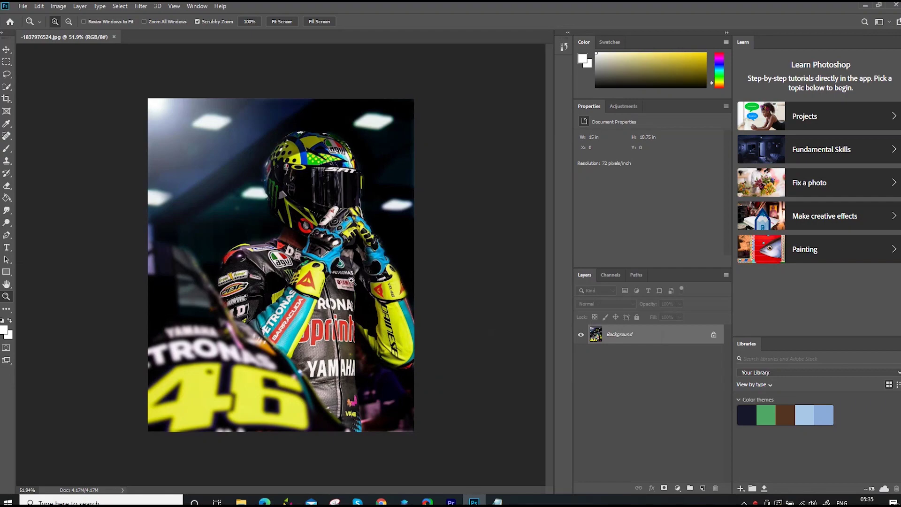
Step: Zoom in close on the rider's body in the YAMAHA racing photo
left_click_drag(276, 353, 275, 353)
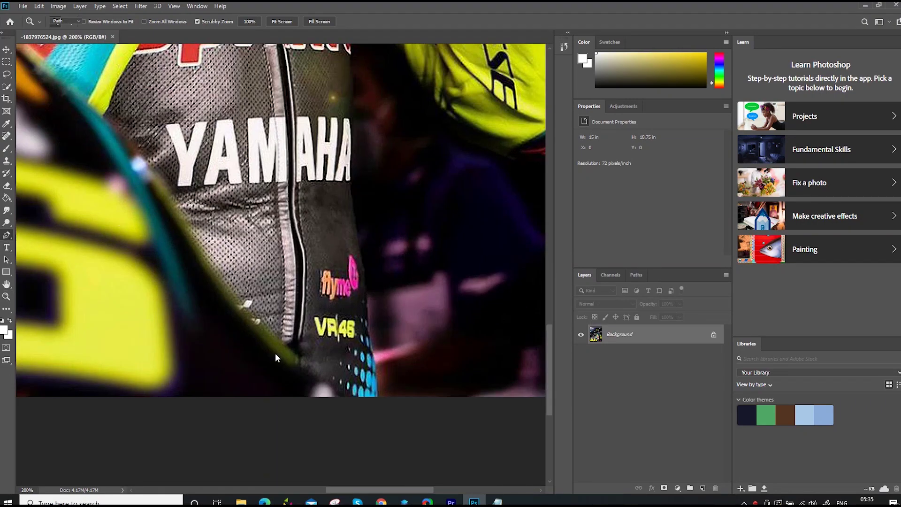
Step: Begin a Pen path around the rider, from the lower edge up to the glove
key("p")
left_click(378, 398)
left_click(380, 383)
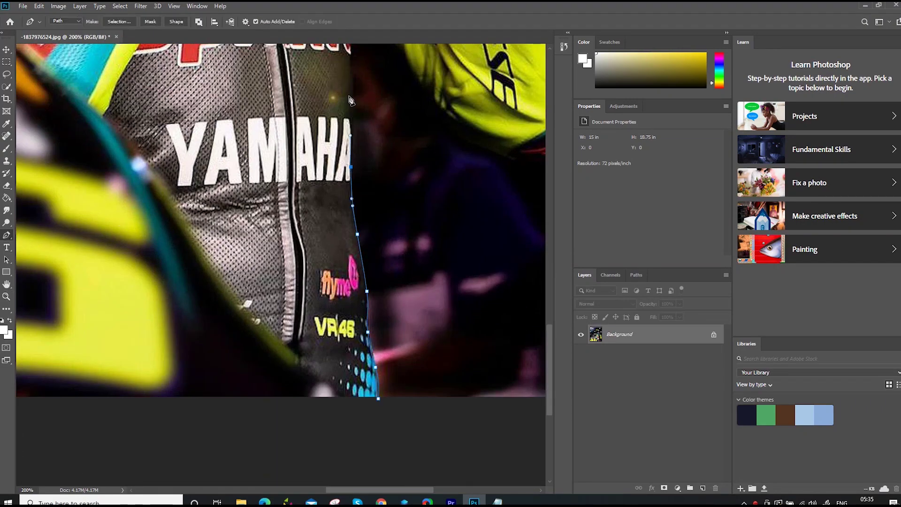
left_click_drag(349, 97, 351, 73)
scroll(416, 227, "up", 4)
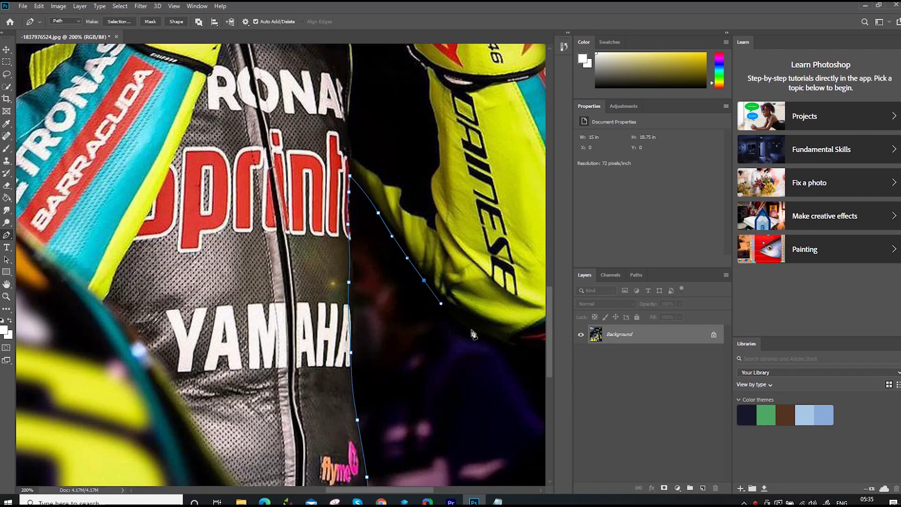
scroll(375, 341, "right", 5)
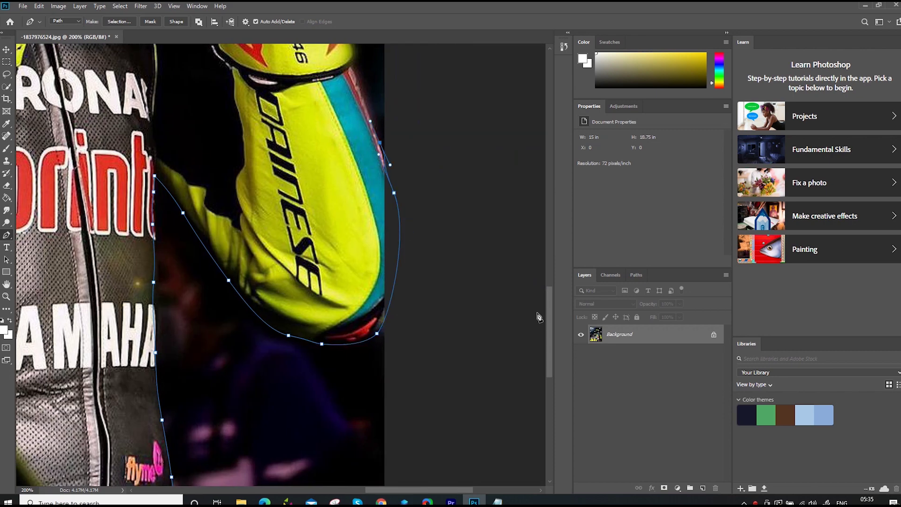
scroll(367, 260, "up", 4)
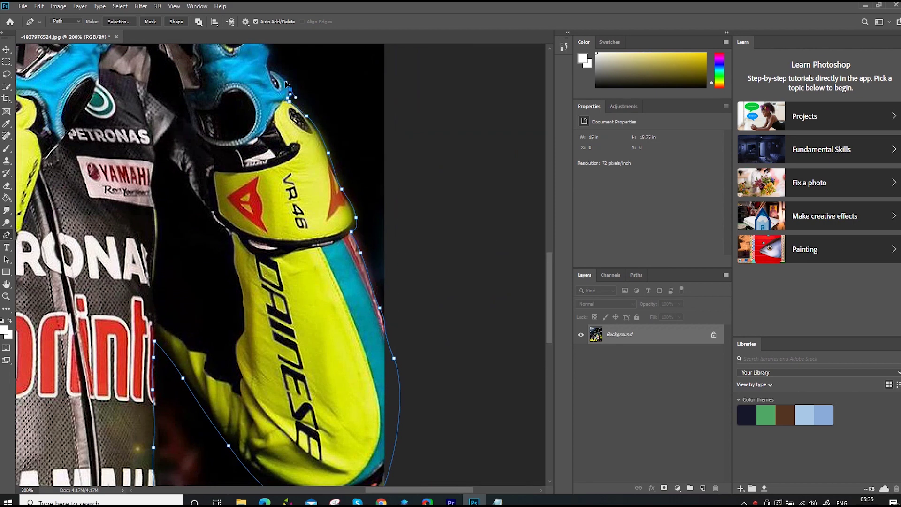
left_click(286, 83)
Step: Continue the Pen path around the rider and close it at the starting anchor
scroll(318, 262, "up", 4)
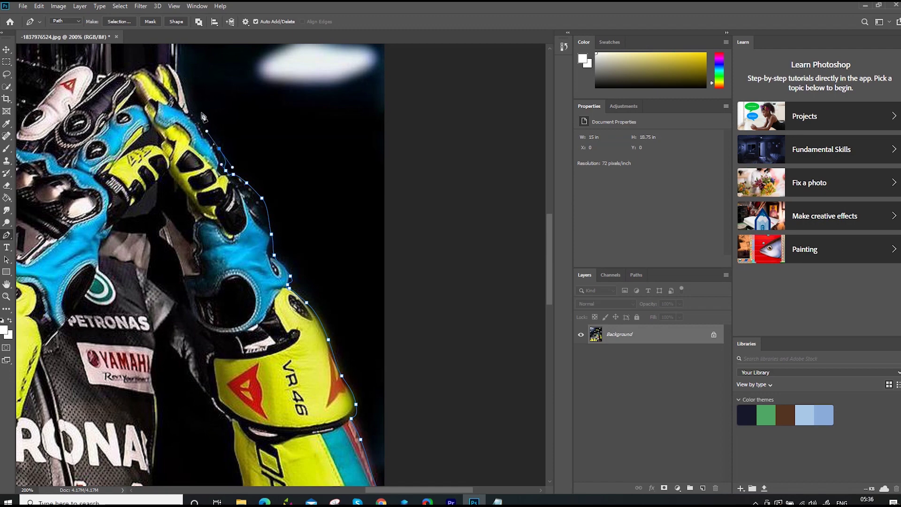
scroll(217, 266, "up", 6)
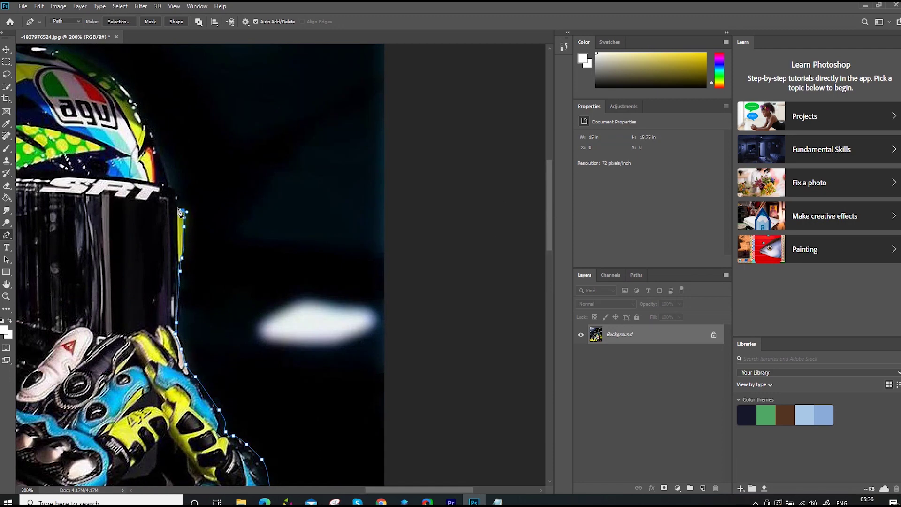
scroll(367, 227, "up", 3)
scroll(296, 168, "left", 6)
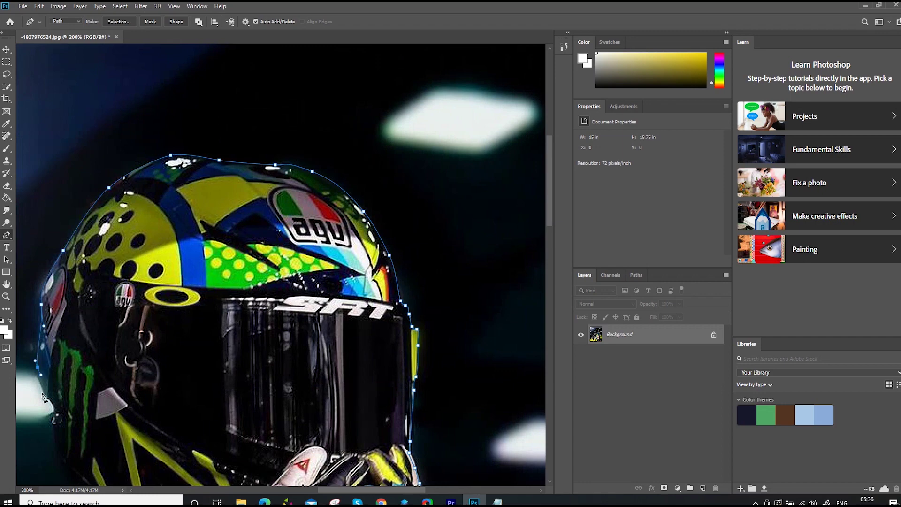
scroll(257, 304, "down", 5)
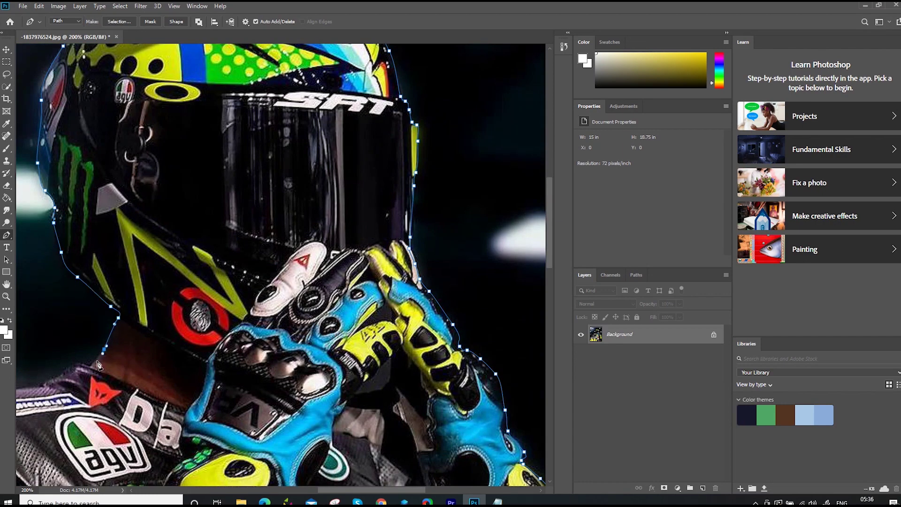
scroll(368, 491, "left", 8)
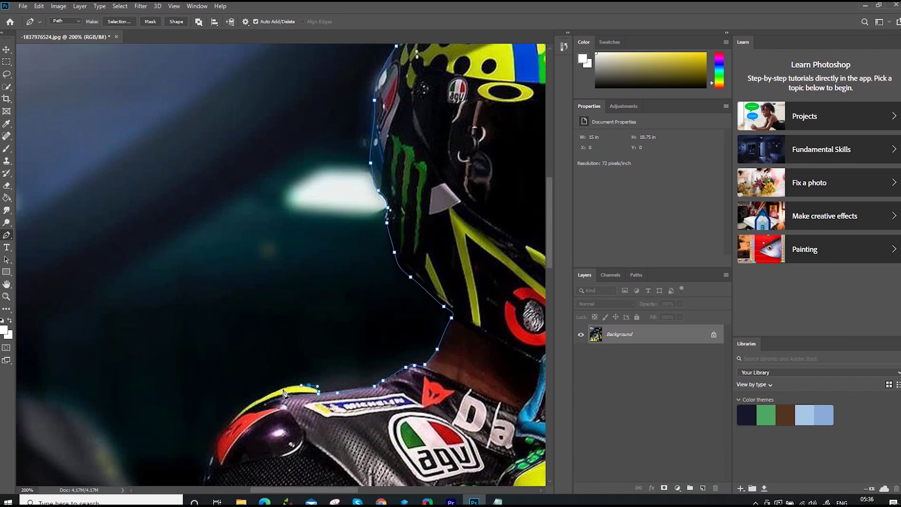
scroll(190, 359, "down", 4)
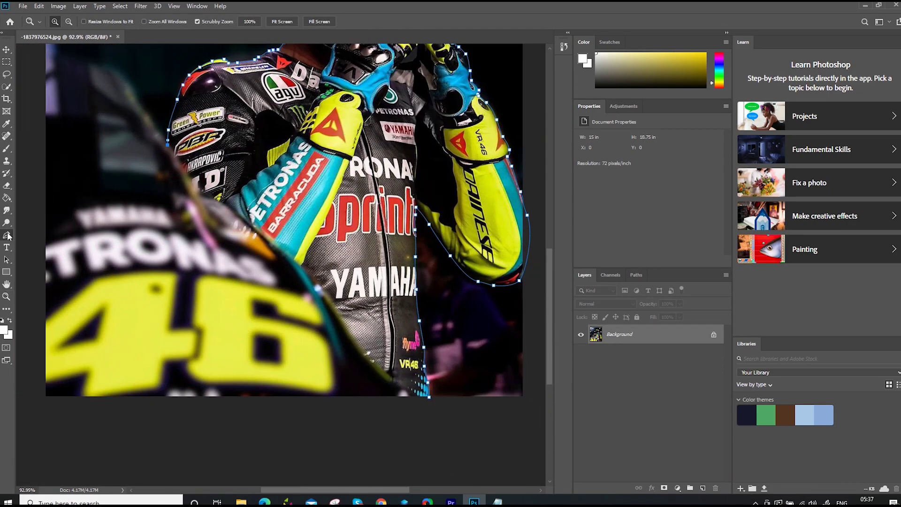
left_click(8, 236)
left_click_drag(166, 155, 166, 170)
left_click(181, 402)
left_click(429, 397)
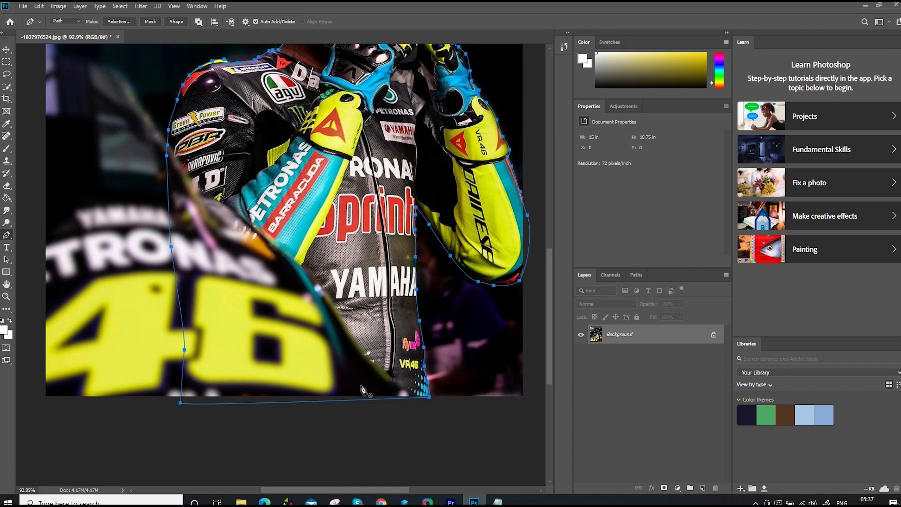
Step: Convert the traced path into a selection and copy the rider onto Layer 1
right_click(362, 389)
left_click(375, 212)
left_click(513, 126)
right_click(380, 195)
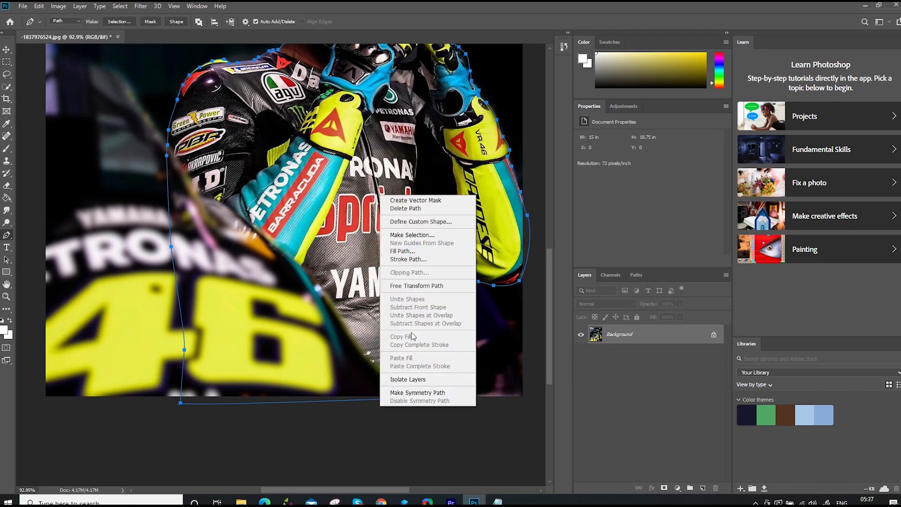
left_click(412, 235)
left_click(513, 127)
key("ctrl+j")
Step: Hide the Background layer and zoom out to see the whole cut-out
left_click(581, 354)
key("z")
key("ctrl+0")
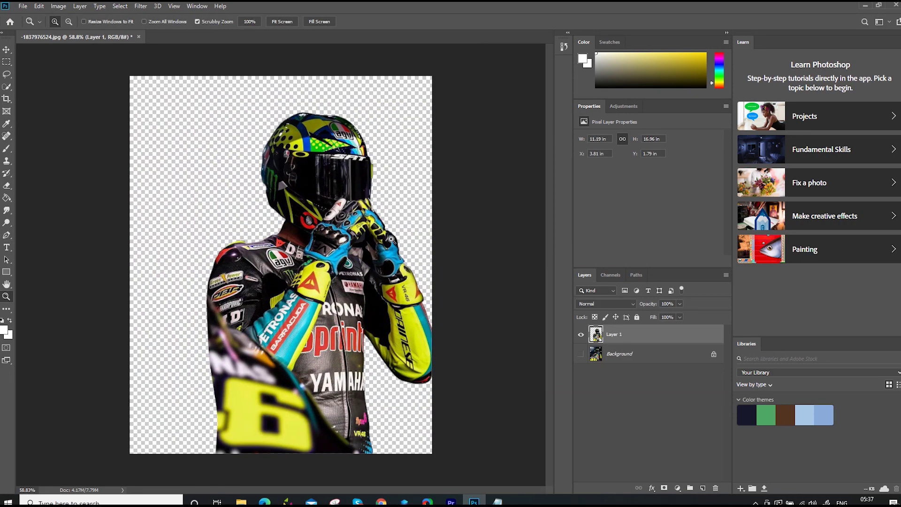
left_click(391, 239)
Step: Open the ry drip image and drag the rider cut-out into it
left_click(22, 6)
left_click(28, 26)
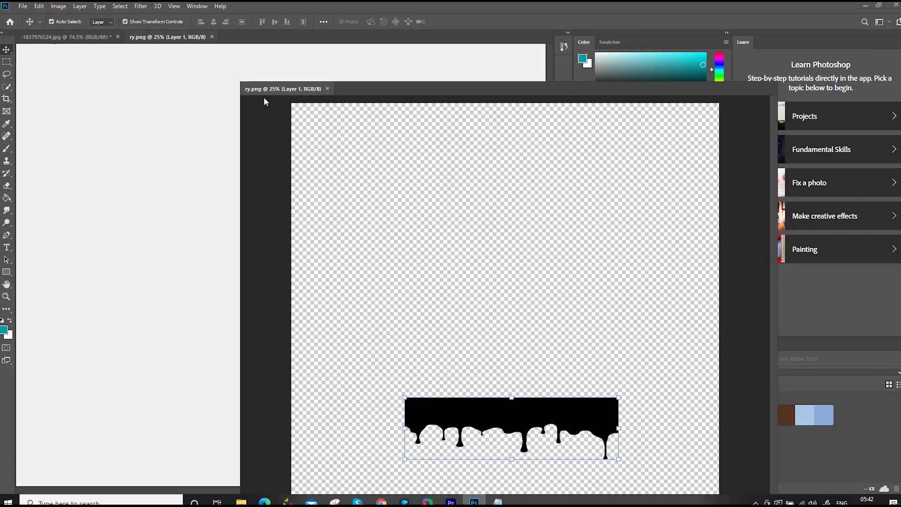
left_click_drag(264, 97, 206, 24)
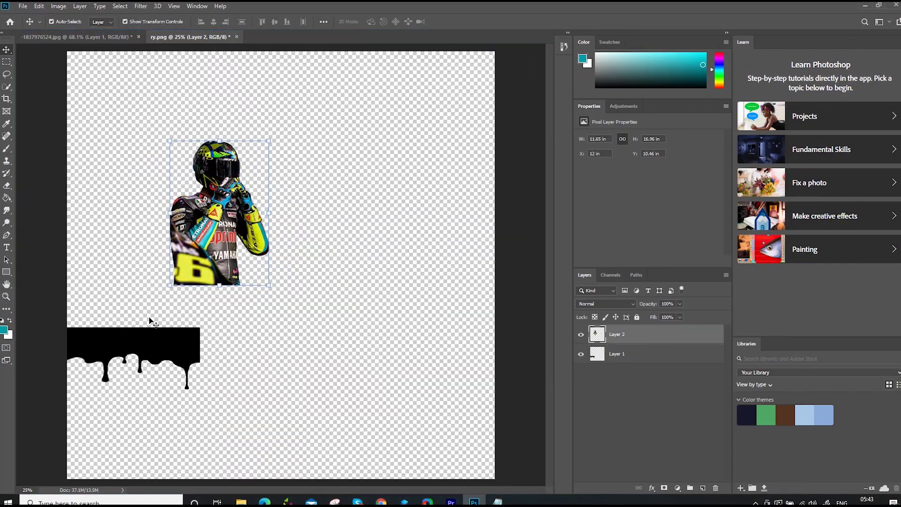
left_click_drag(155, 334, 331, 351)
Step: Enlarge the rider to about 213% and reposition it up and right
left_click(221, 211)
key("ctrl+t")
left_click_drag(268, 285, 370, 426)
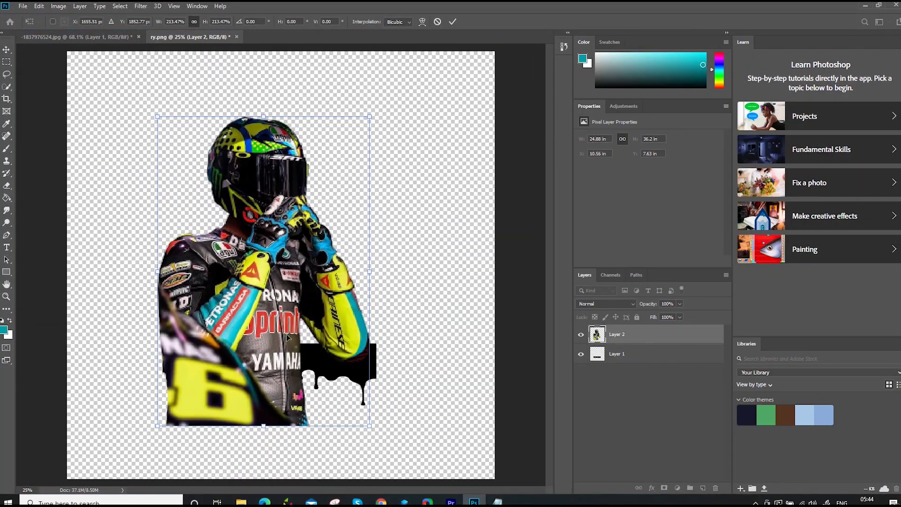
left_click_drag(288, 337, 313, 310)
key("Return")
Step: Move the drip layer above the rider and reshape it over the lower torso
left_click_drag(617, 354, 617, 329)
left_click_drag(341, 359, 359, 324)
key("ctrl+t")
mouse_move(396, 369)
left_mouse_down()
mouse_move(324, 348)
mouse_move(302, 305)
left_mouse_up()
left_click_drag(253, 337, 257, 377)
left_click_drag(325, 332, 324, 334)
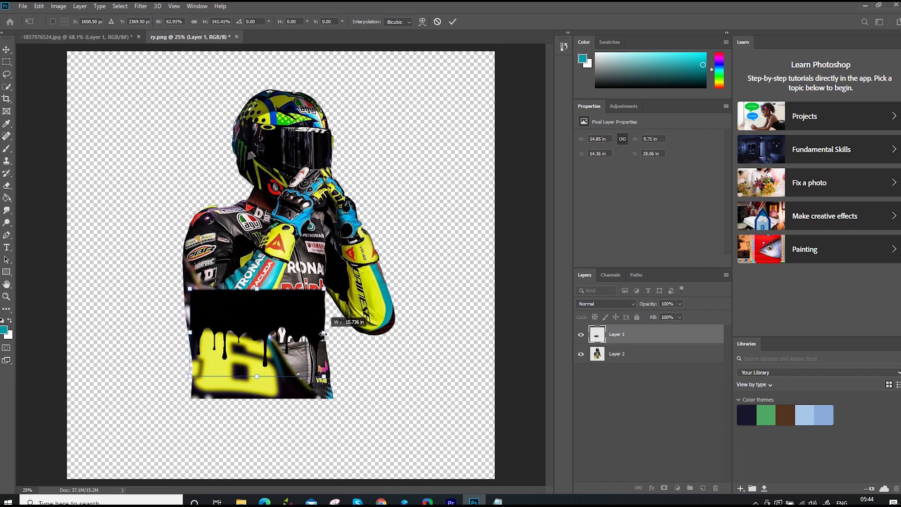
left_click_drag(187, 331, 185, 331)
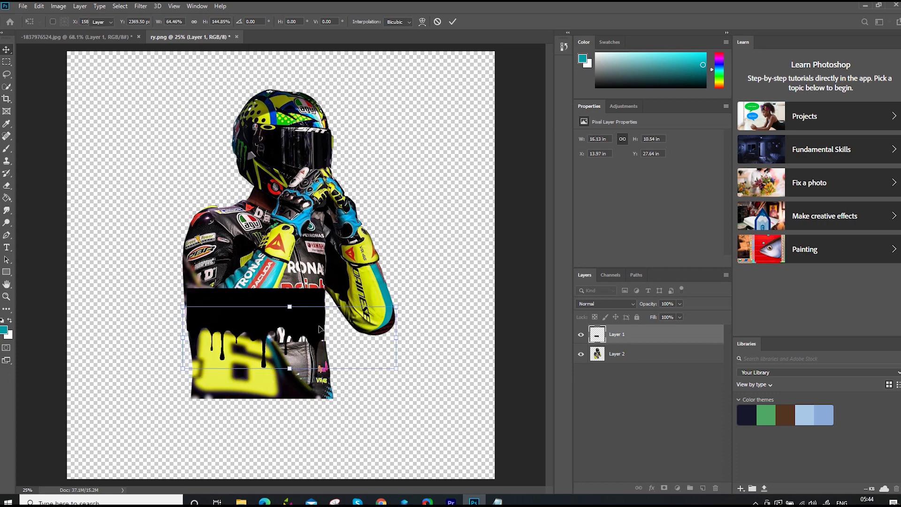
key("Return")
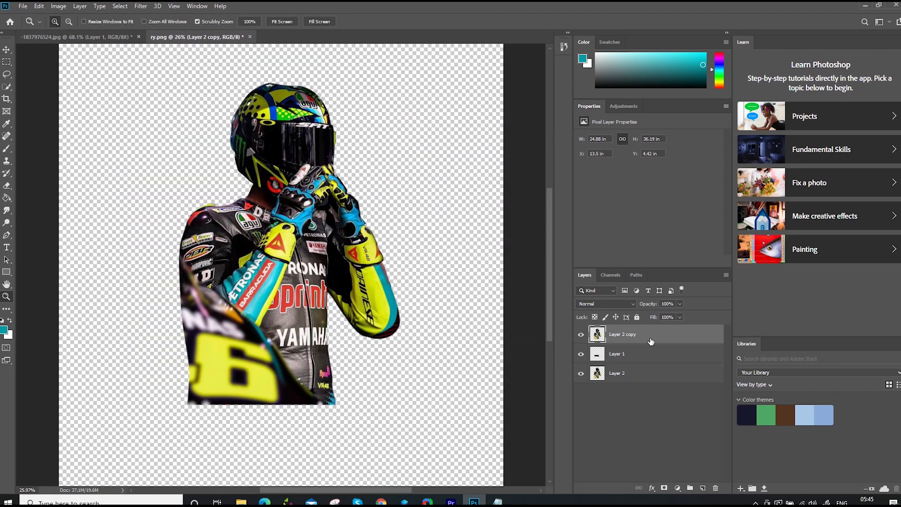
Step: Show Layer 2 and erase the rider's bottom into drips with a 250 px eraser
left_click(581, 373)
left_click(619, 373)
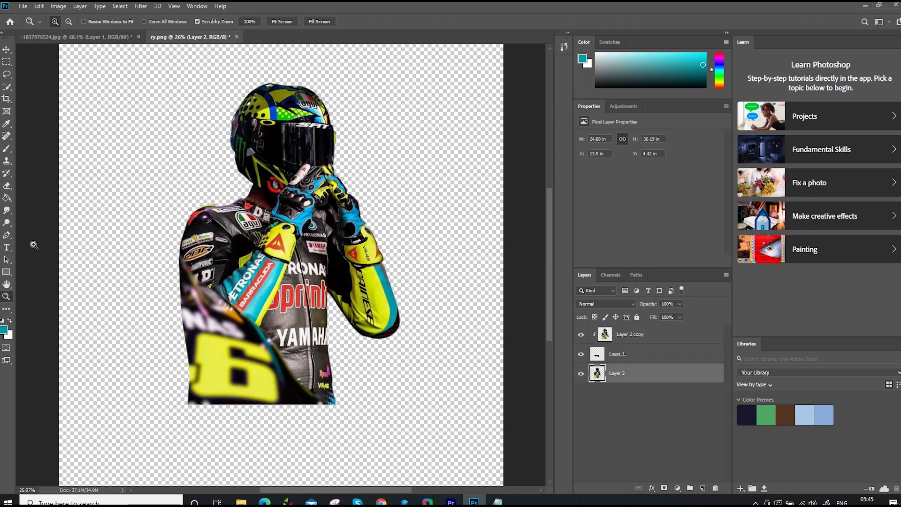
key("e")
left_click_drag(151, 394, 338, 394)
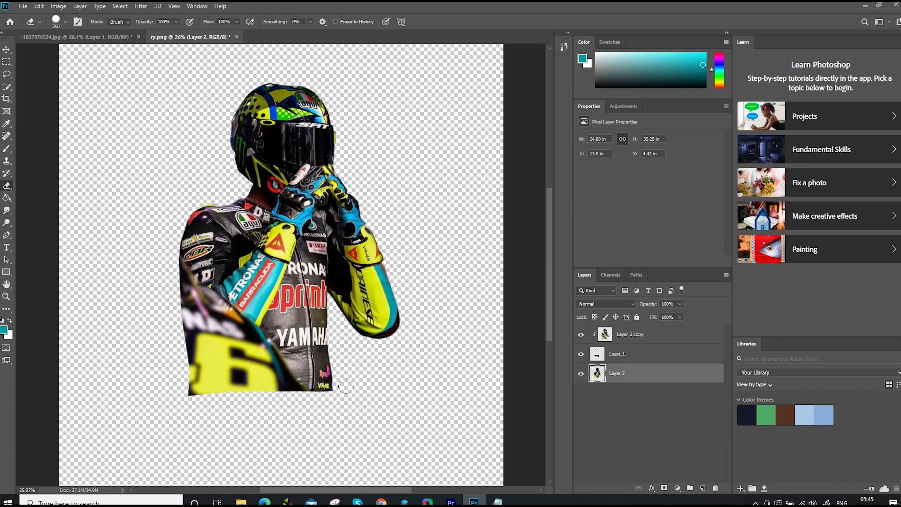
left_click(65, 22)
key("Escape")
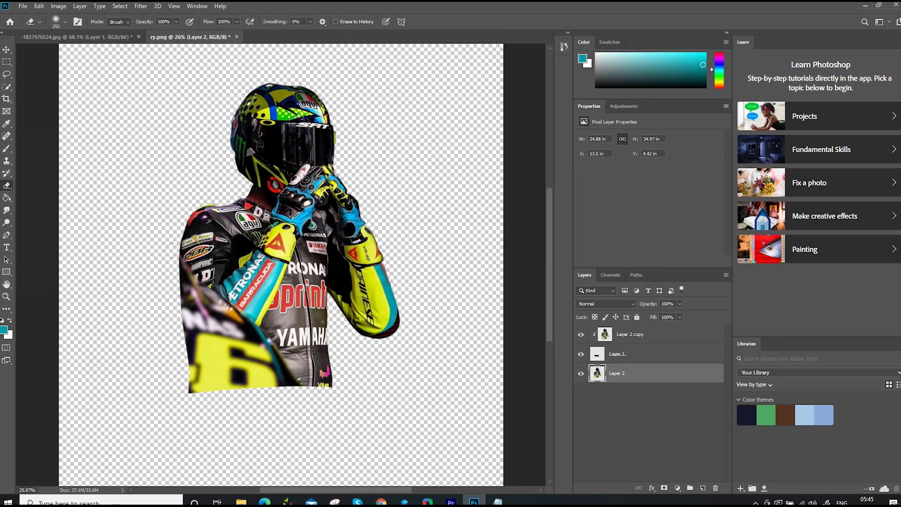
left_click_drag(160, 388, 329, 343)
left_click_drag(167, 362, 173, 350)
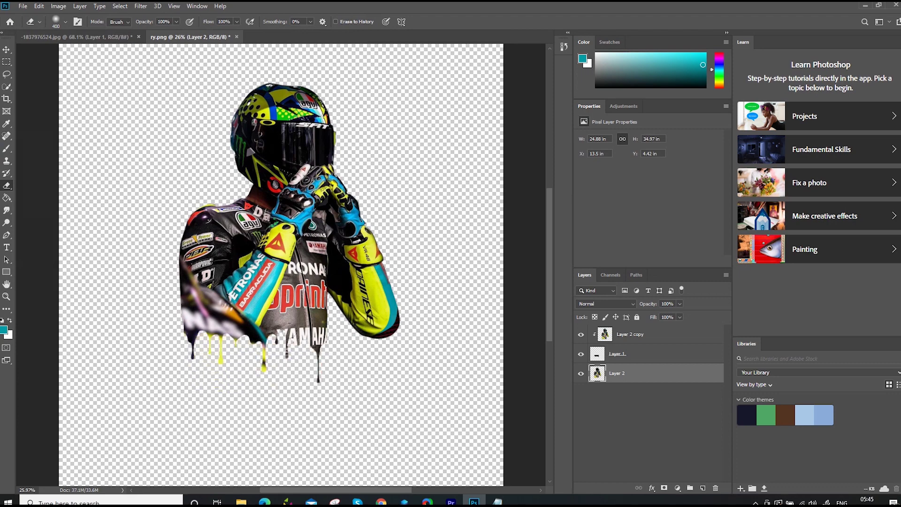
key("z")
left_click_drag(277, 254, 288, 268)
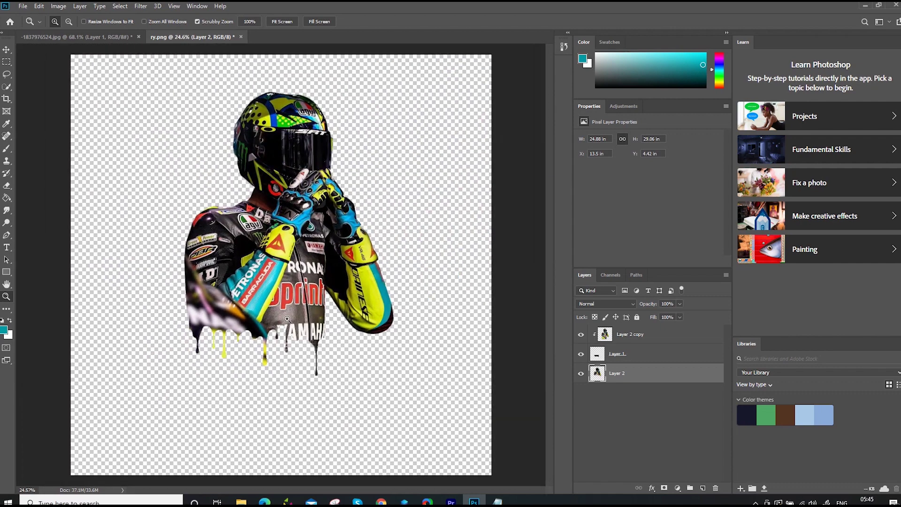
Step: Stamp visible layers into Layer 3 and apply Oil Paint (Stylization 6.2, Cleanliness 7.5)
scroll(287, 269, "down", 2)
key("ctrl+alt+shift+e")
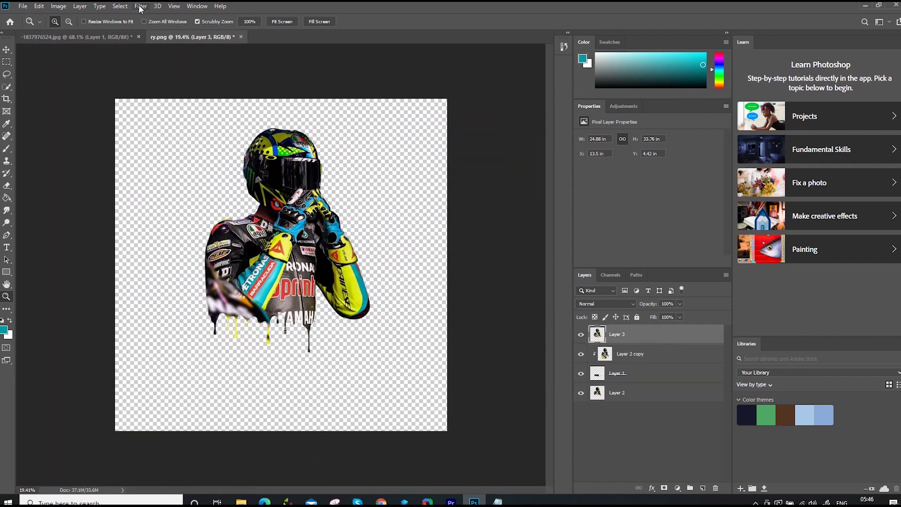
left_click(141, 6)
left_click(277, 221)
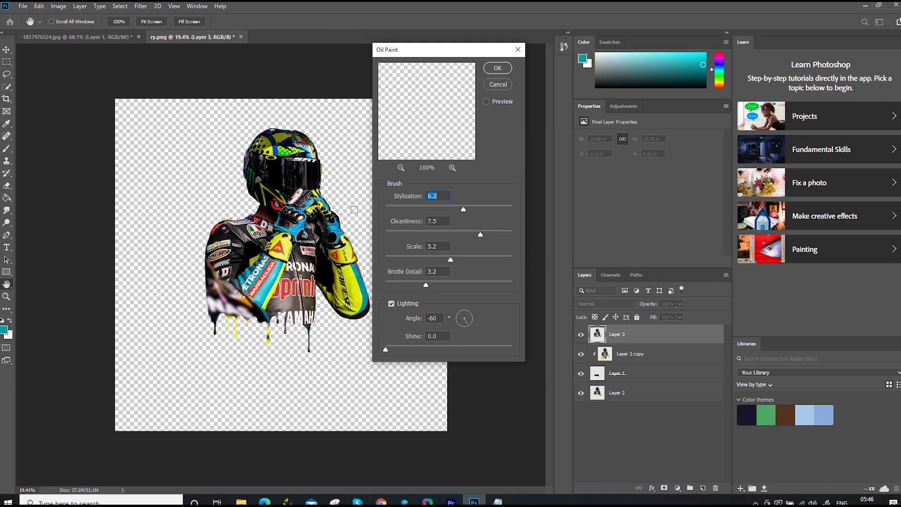
left_click(320, 158)
key("Return")
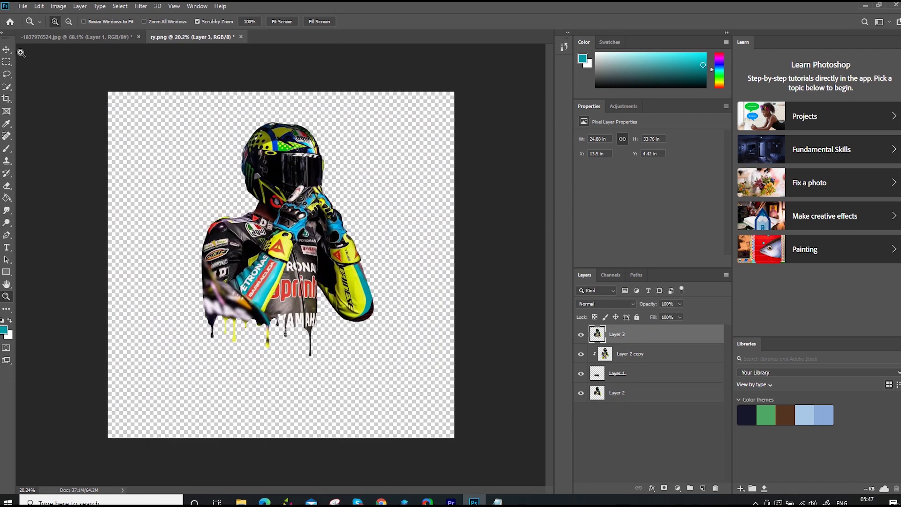
Step: Select a thin vertical strip through the rider and copy it to Layer 4
left_click_drag(307, 292, 301, 301)
key("m")
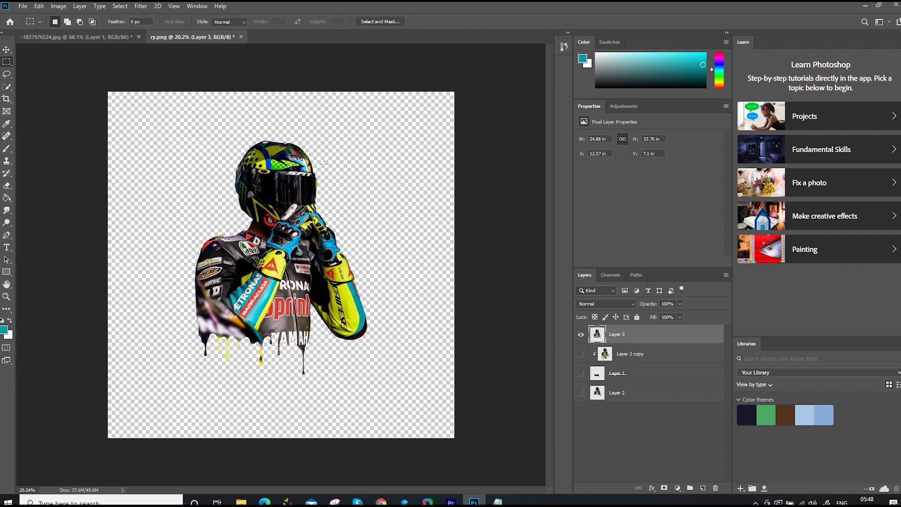
left_click_drag(261, 339, 257, 140)
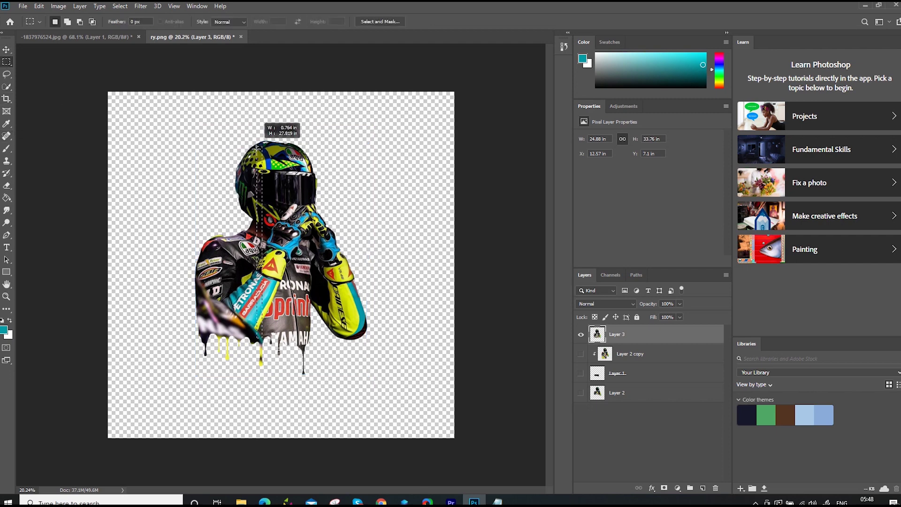
key("ctrl+j")
Step: Stretch the strip across the canvas width into horizontal colour streaks
key("ctrl+t")
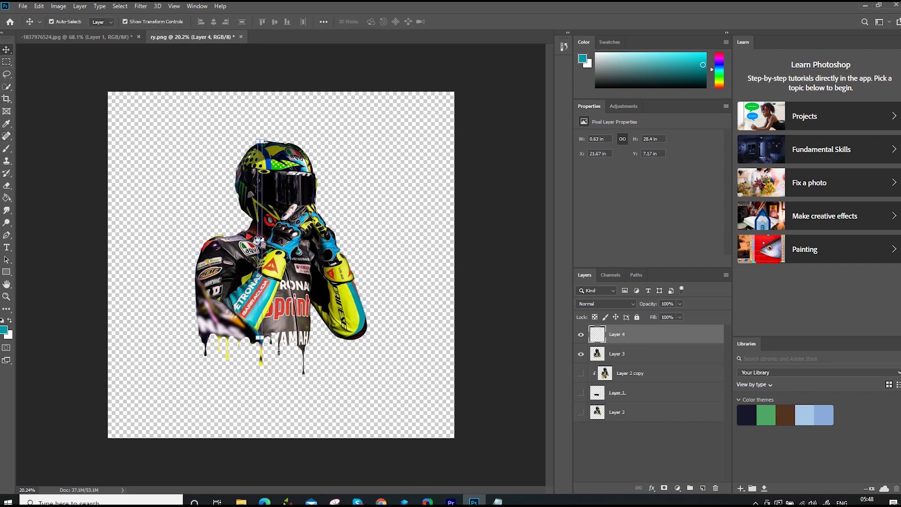
left_click_drag(260, 338, 259, 382)
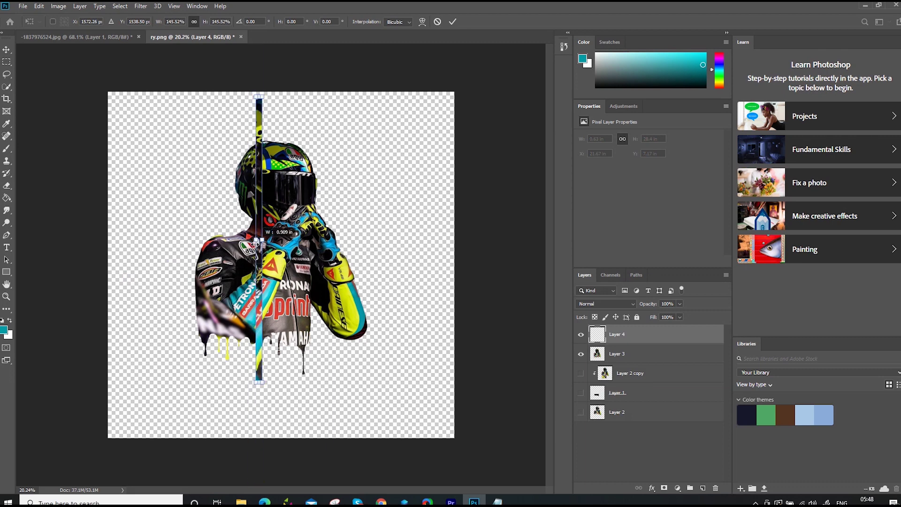
key("ctrl+z")
left_click_drag(257, 240, 108, 240)
left_click_drag(262, 240, 469, 240)
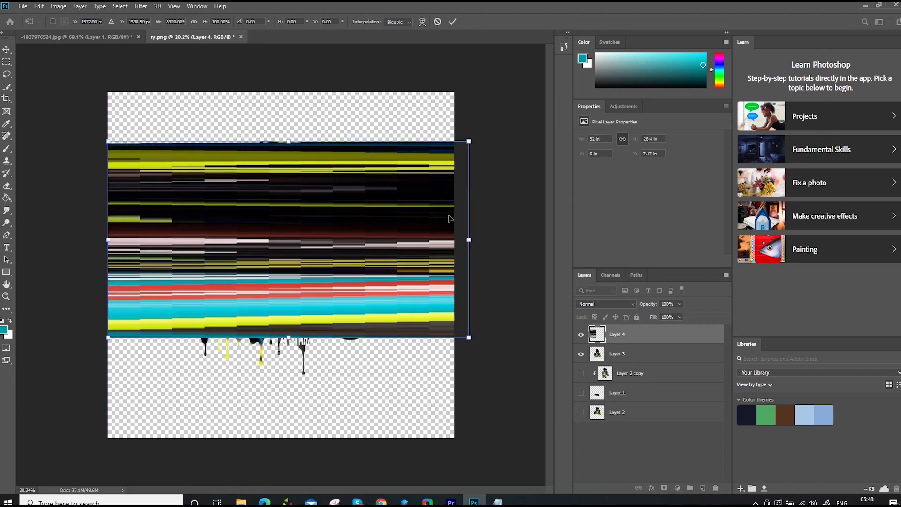
left_click(453, 22)
left_click_drag(316, 195, 310, 220)
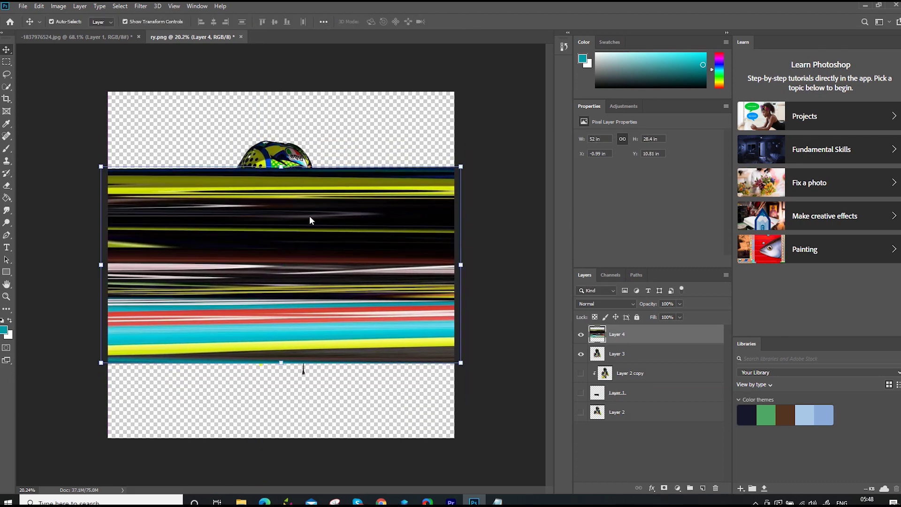
Step: Try the Diffuse filter without applying it, and place the streaks below the helmet
left_click(141, 6)
left_click(275, 177)
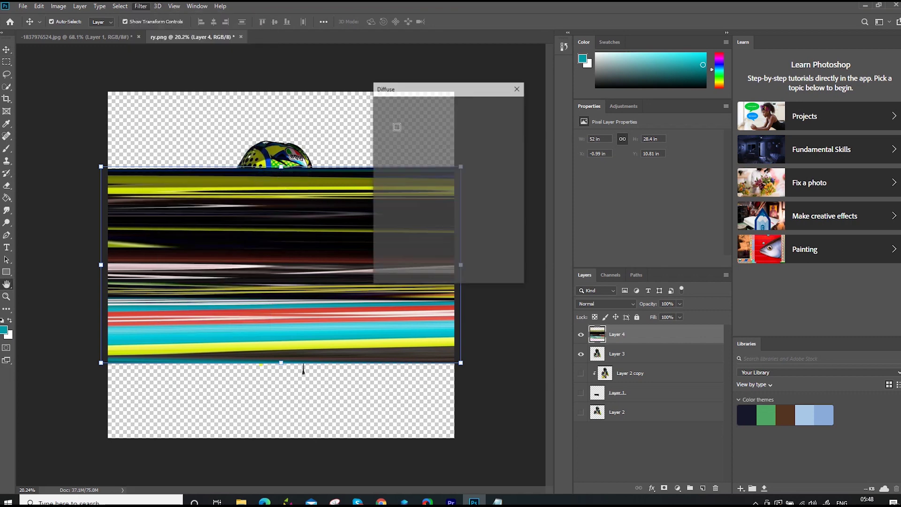
left_click(488, 123)
left_click(141, 5)
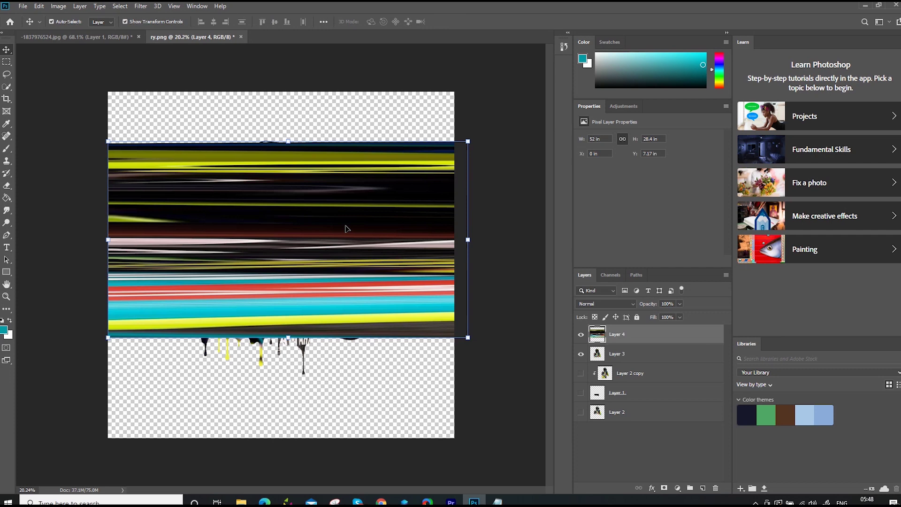
left_click_drag(346, 228, 339, 252)
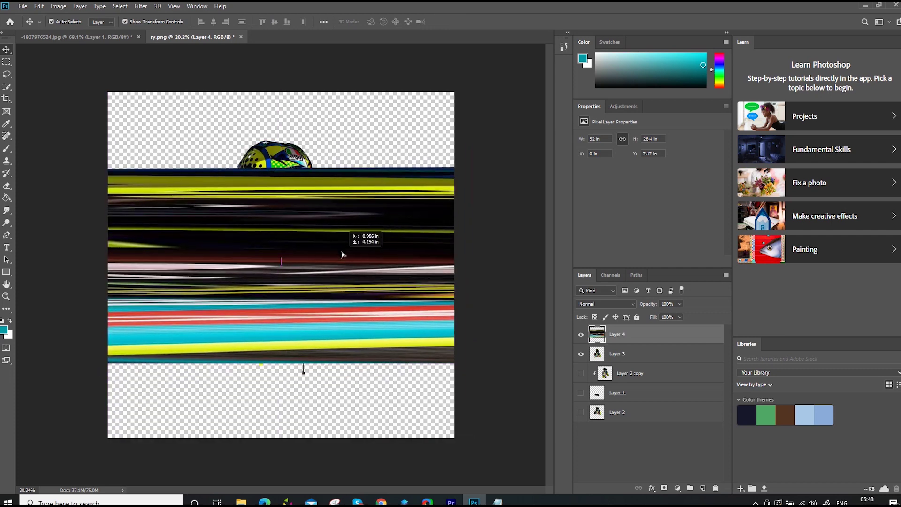
key("Return")
left_click(157, 6)
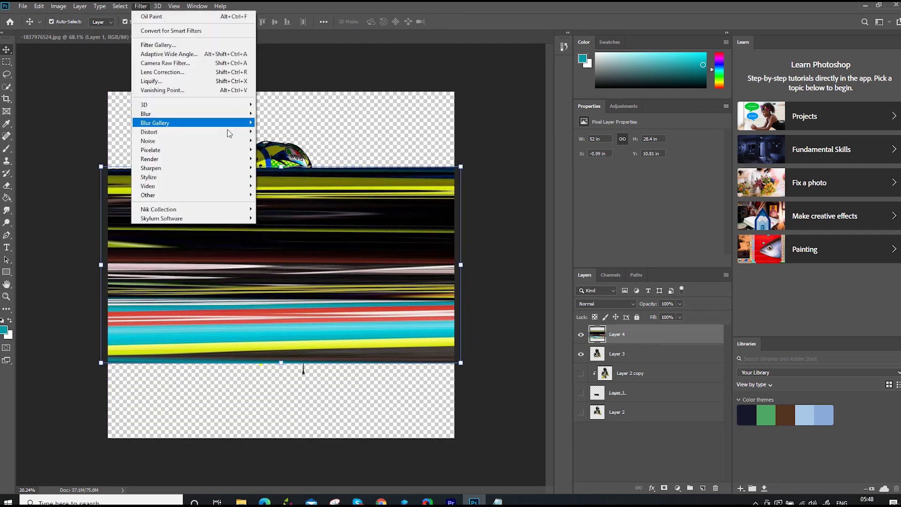
Step: Apply Polar Coordinates to bend the streaks into rings, then move the rings beneath the rider
mouse_move(149, 132)
left_click(297, 150)
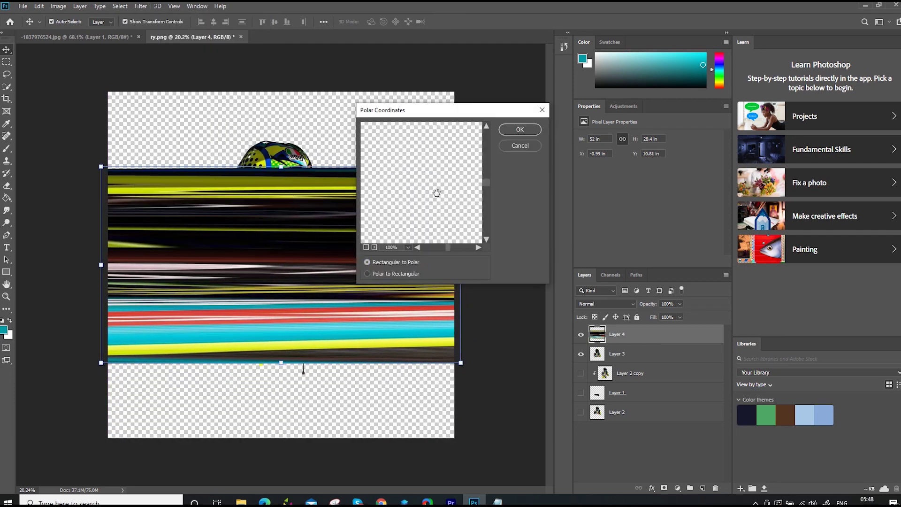
left_click(366, 247)
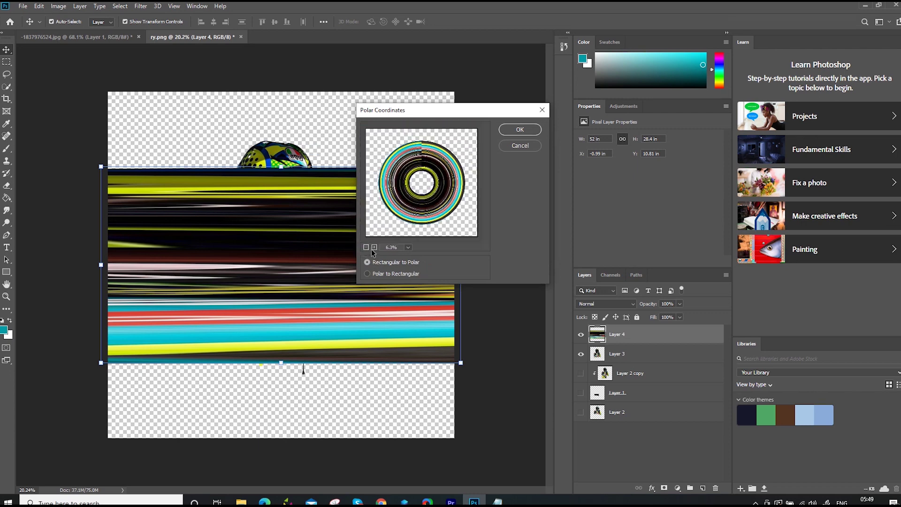
left_click(524, 129)
left_click_drag(658, 334, 659, 365)
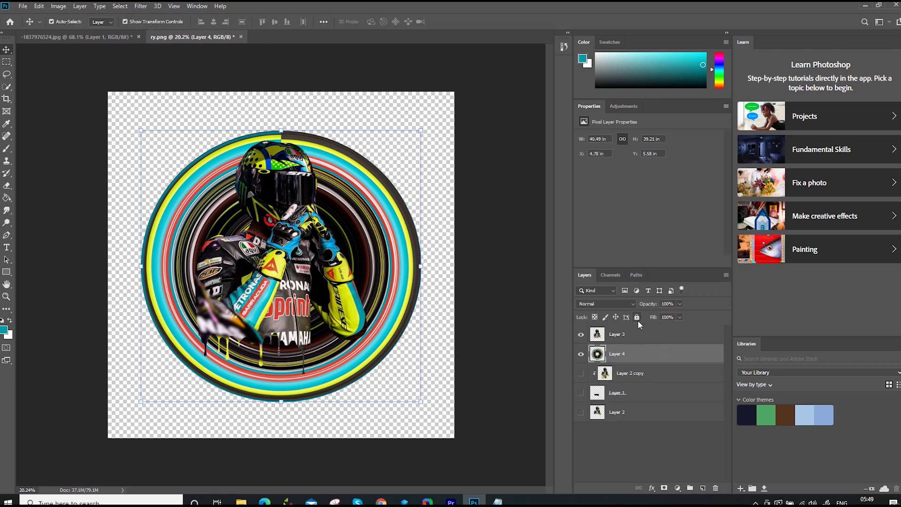
Step: Add a new layer, undo the pink brush strokes, and hide Layers 5, 4 and 3
left_click(643, 334)
left_click(646, 412)
key("ctrl+shift+alt+n")
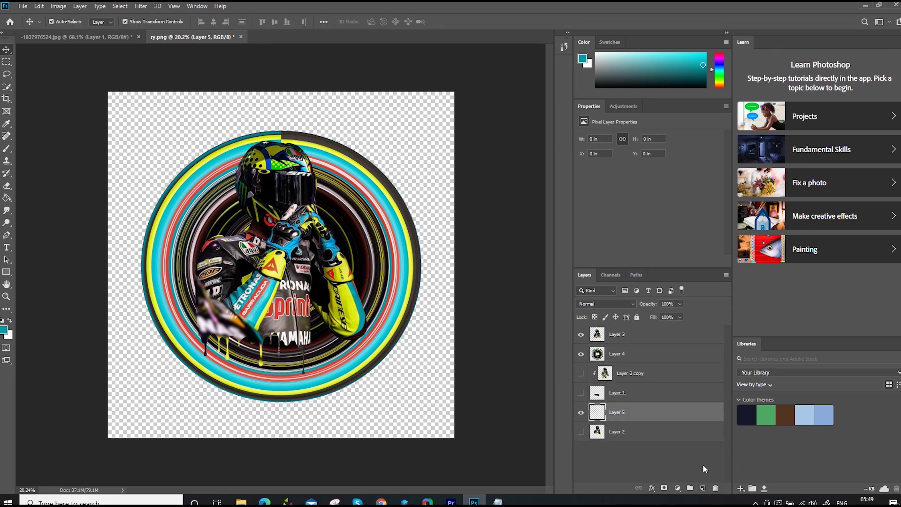
key("z")
mouse_move(284, 240)
left_mouse_down()
mouse_move(309, 251)
mouse_move(304, 269)
left_mouse_up()
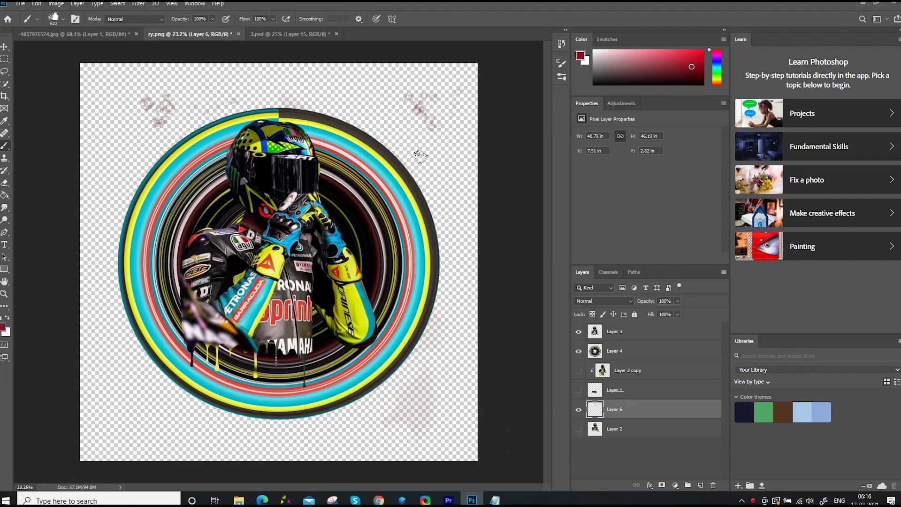
key("ctrl+alt+z")
key("ctrl+alt+z")
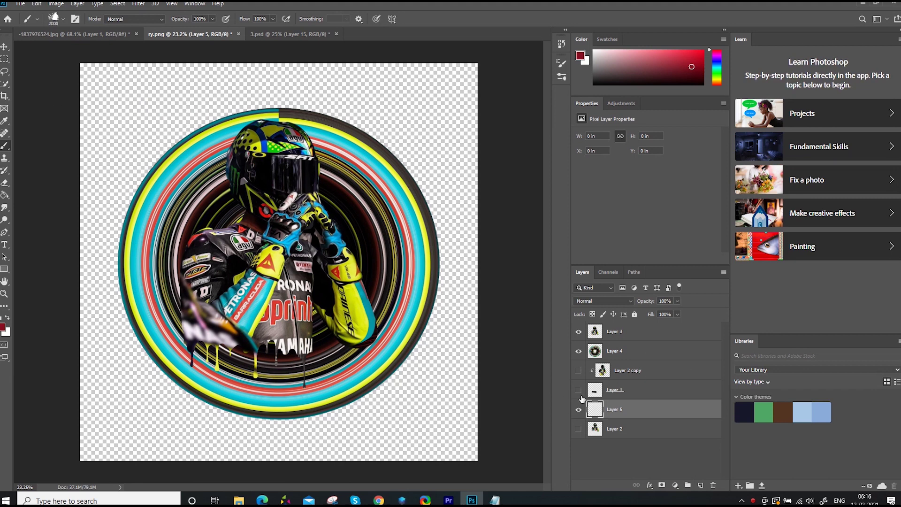
left_click_drag(578, 409, 579, 332)
Step: Fill Layer 5 with red and add a new layer above it
key("g")
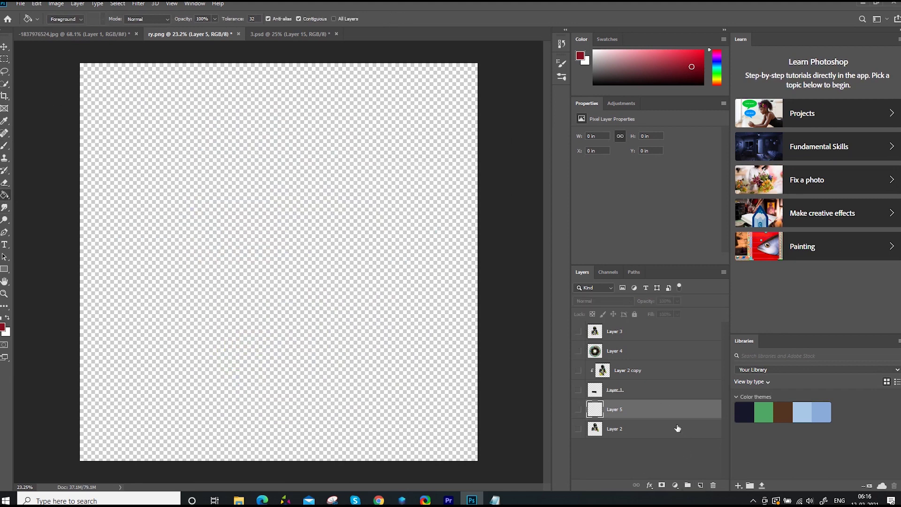
left_click(579, 410)
left_click(463, 353)
left_click(701, 485)
key("b")
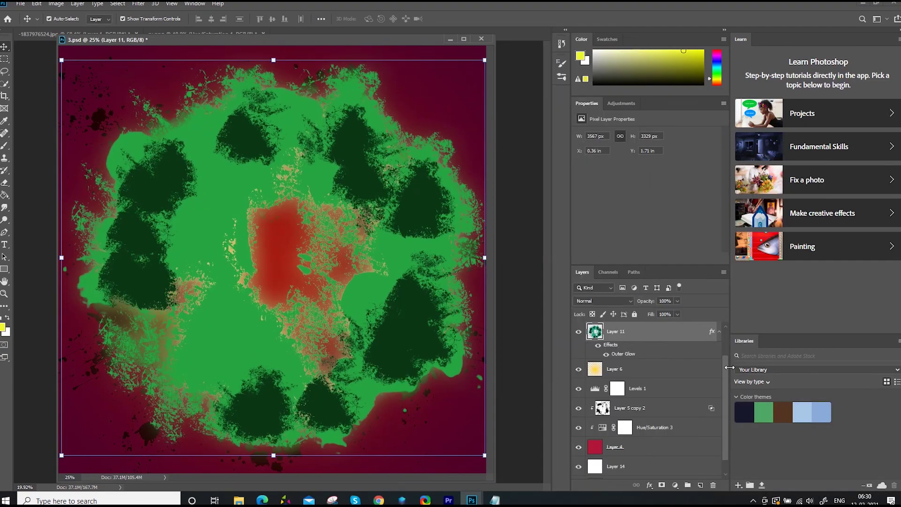
Step: Drag Layer 4 and Layer 2 copy from ry.png into 3.psd
scroll(722, 349, "up", 2)
left_click_drag(141, 40, 119, 189)
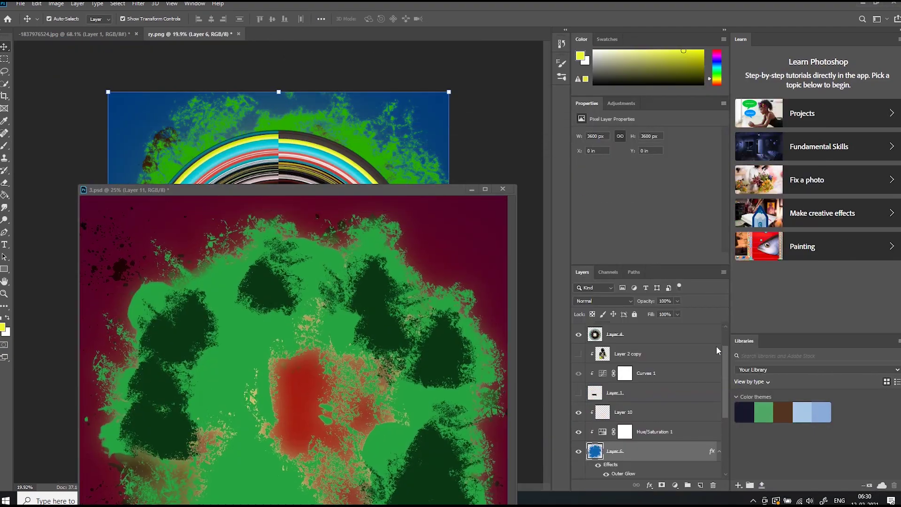
left_click(716, 350)
scroll(723, 341, "up", 2)
left_click(610, 371, "shift")
left_click_drag(610, 371, 329, 301)
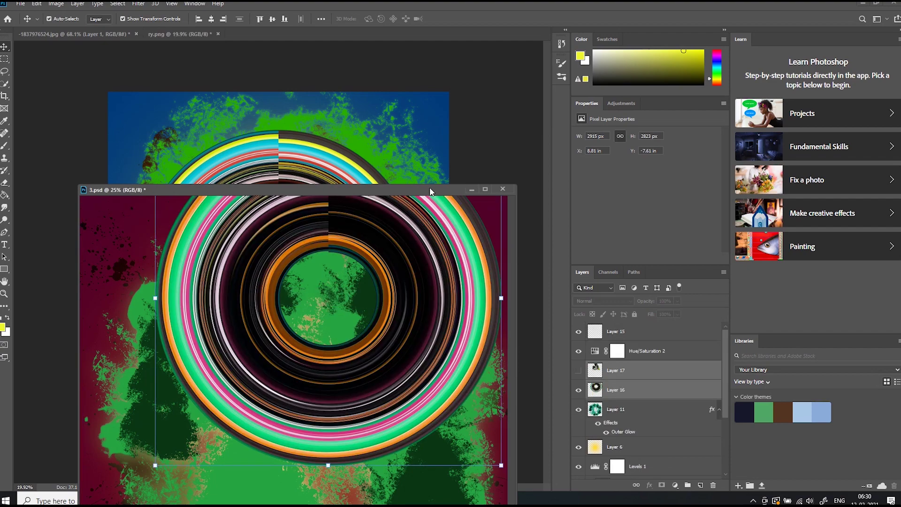
Step: Dock 3.psd back as a tab, centre the rings and rider over the splash, and hide Layer 4
left_click_drag(431, 191, 272, 34)
left_click_drag(615, 380, 615, 346)
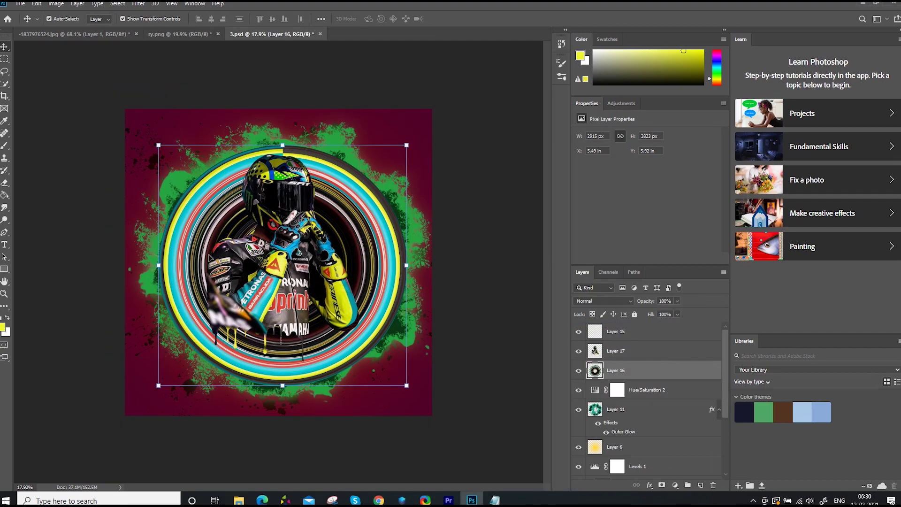
key("z")
left_click_drag(210, 258, 225, 258)
scroll(722, 404, "down", 4)
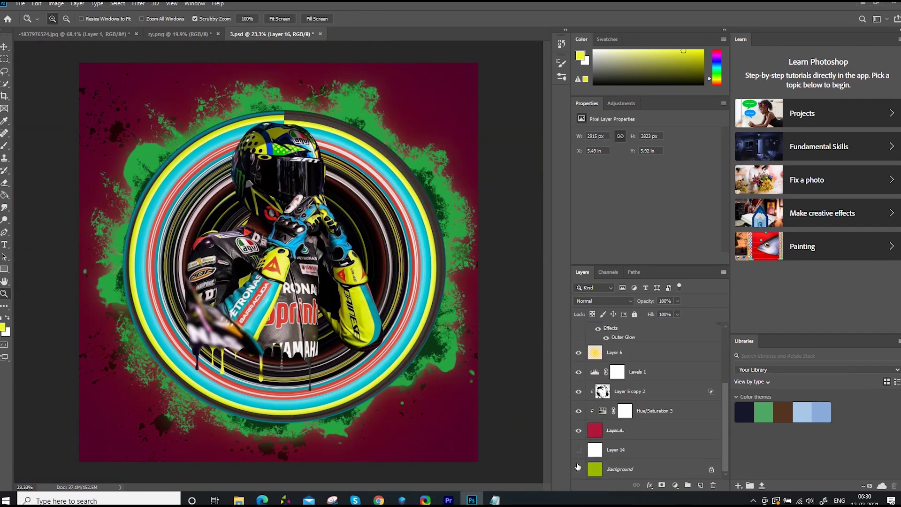
left_click(578, 430)
Step: Show Layer 4 again and try new hues on Hue/Saturation 3 and 2
left_click(578, 430)
left_click(579, 430)
left_click(625, 411)
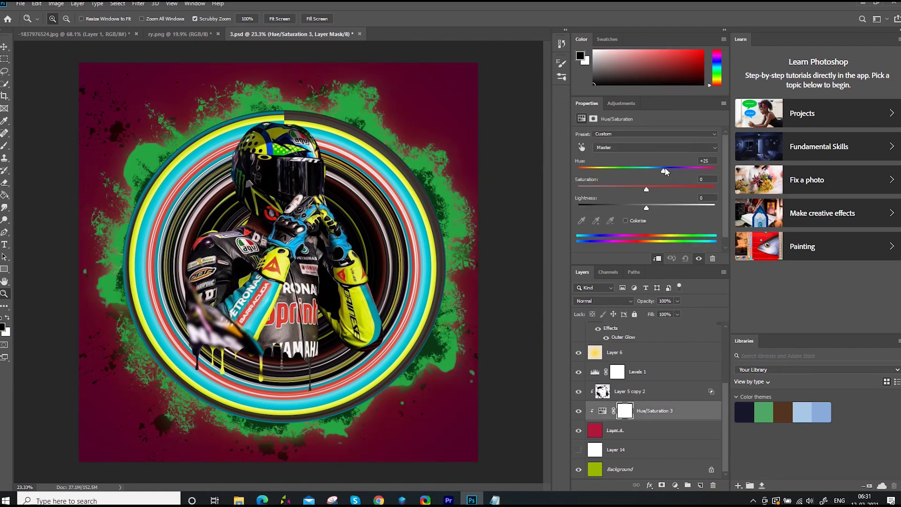
mouse_move(665, 169)
left_mouse_down()
mouse_move(606, 170)
mouse_move(708, 173)
mouse_move(599, 170)
left_mouse_up()
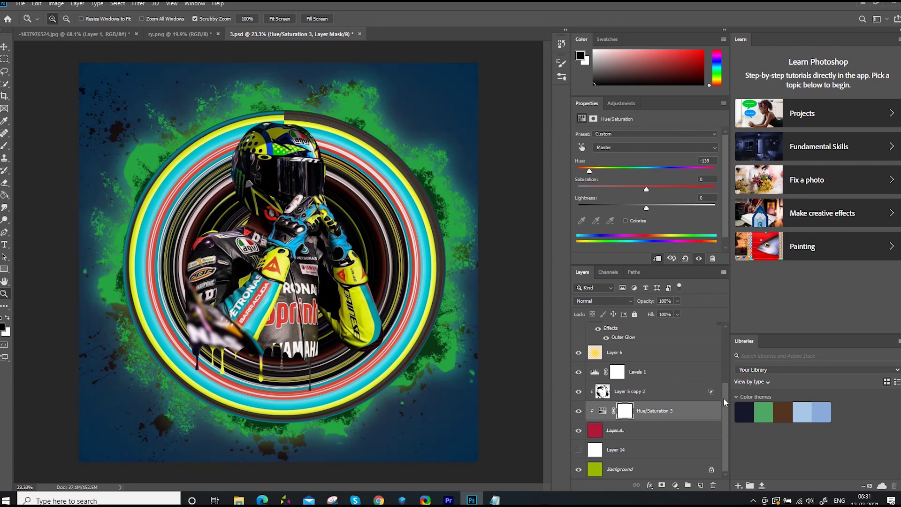
scroll(725, 403, "up", 2)
left_click(657, 341)
mouse_move(627, 175)
left_mouse_down()
mouse_move(737, 184)
mouse_move(656, 181)
left_mouse_up()
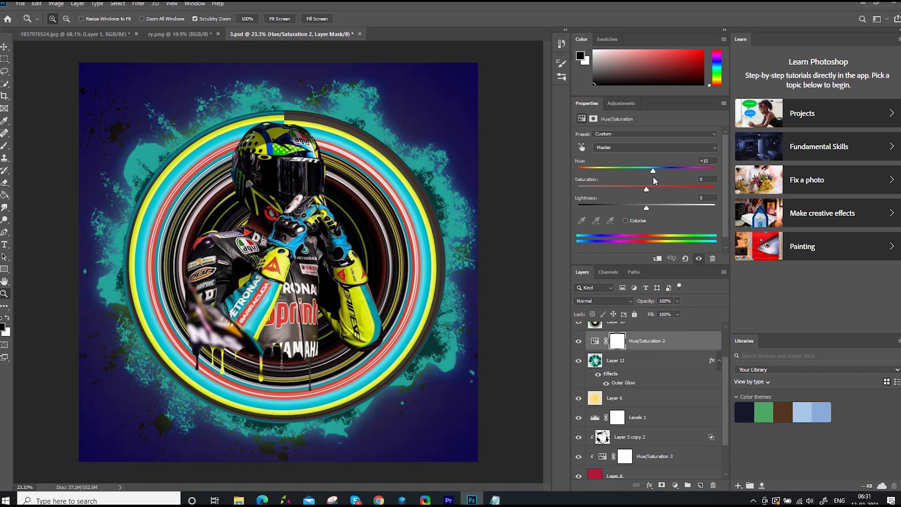
left_click(604, 458)
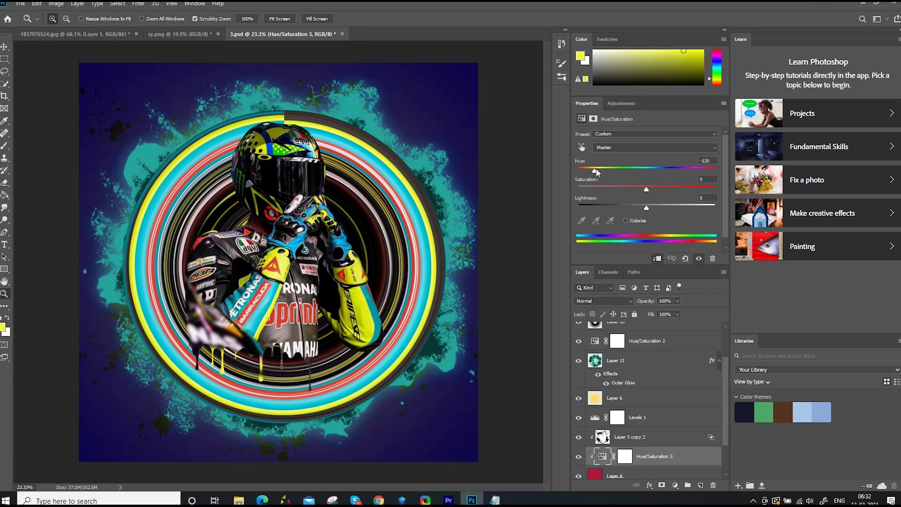
mouse_move(596, 172)
left_mouse_down()
mouse_move(702, 172)
mouse_move(685, 173)
left_mouse_up()
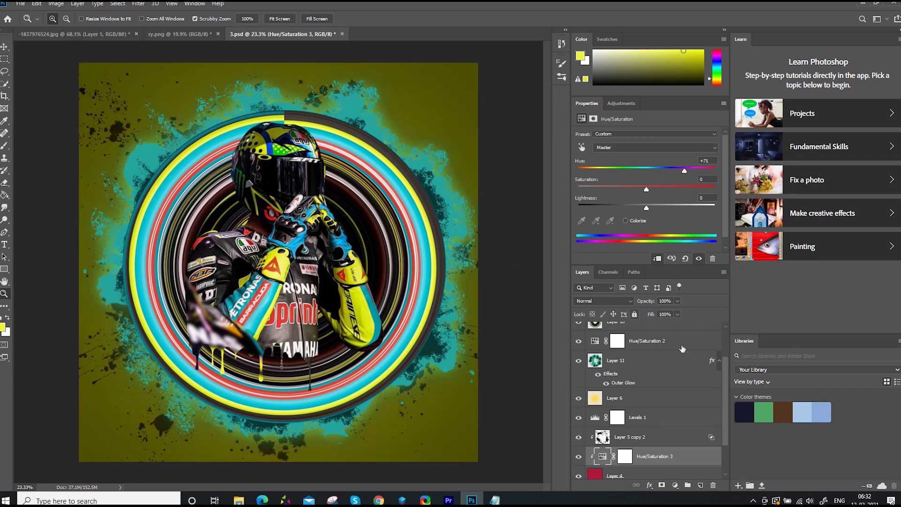
Step: Add a layer above Layer 16 and clip Hue/Saturation 2 to the layer below
left_click(629, 324)
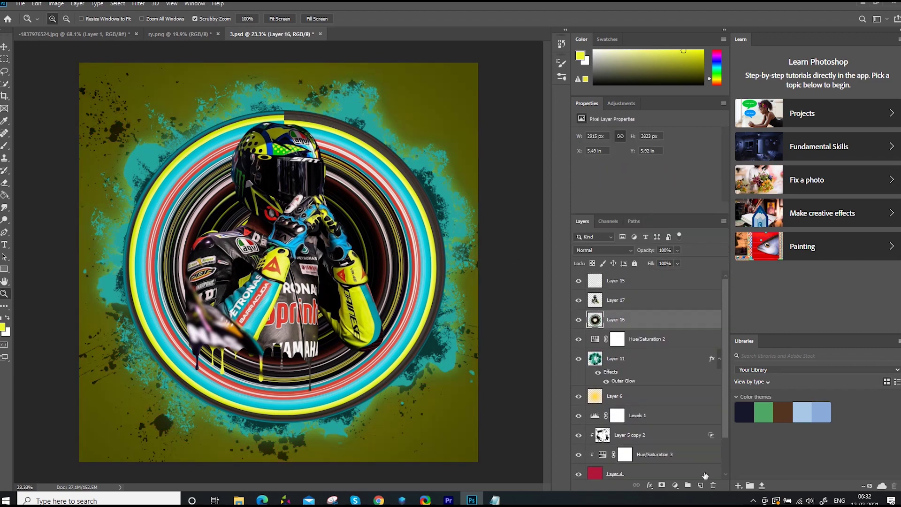
left_click(700, 485)
right_click(667, 319)
left_click(699, 271)
left_click(617, 358)
right_click(693, 359)
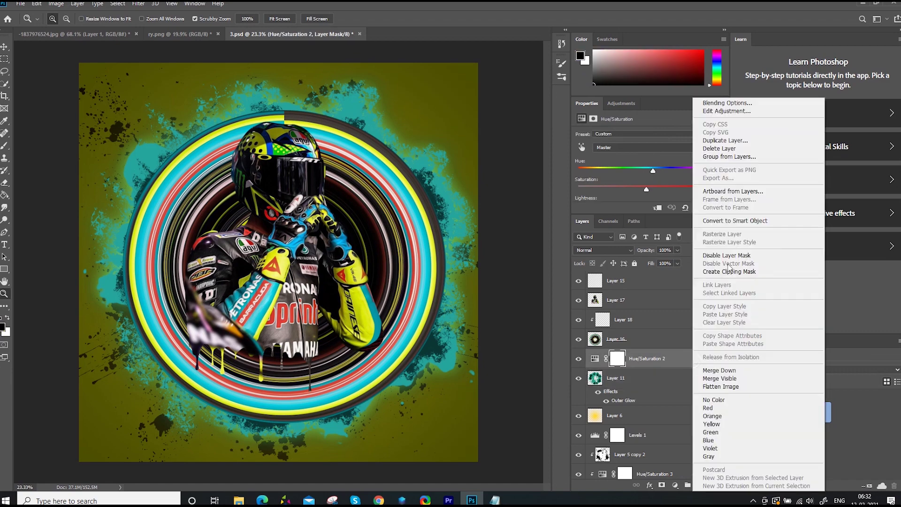
left_click(729, 271)
scroll(648, 352, "down", 3)
Step: Set Hue/Saturation 3 to Hue +25 for a red background, then shift the splash hue
left_click(655, 410)
mouse_move(646, 170)
left_mouse_down()
mouse_move(664, 172)
mouse_move(607, 173)
left_mouse_up()
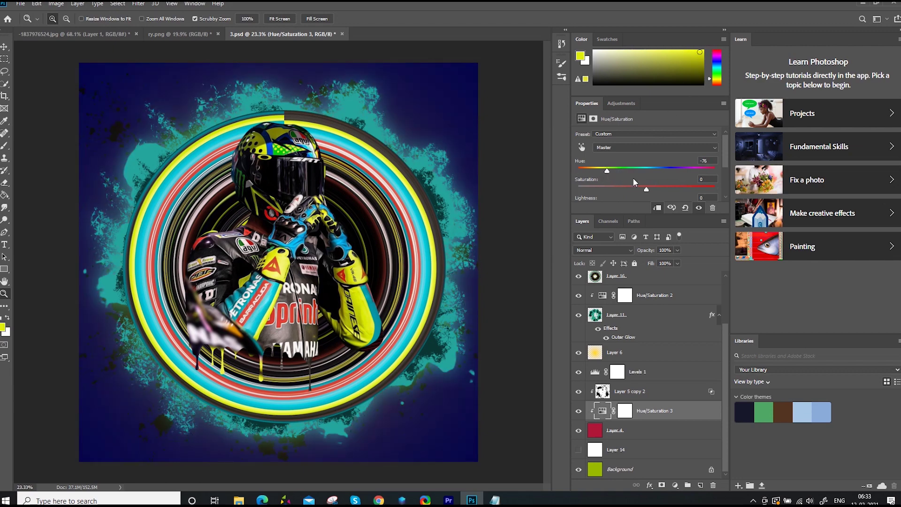
mouse_move(620, 191)
left_mouse_down()
mouse_move(597, 169)
mouse_move(615, 174)
left_mouse_up()
scroll(684, 363, "up", 2)
scroll(684, 363, "up", 1)
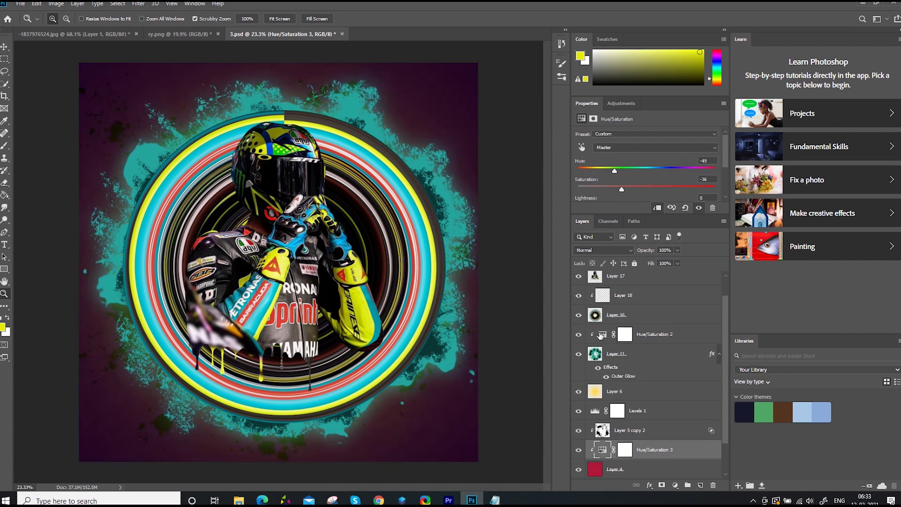
left_click(601, 335)
mouse_move(608, 168)
left_mouse_down()
mouse_move(699, 182)
mouse_move(599, 171)
mouse_move(660, 175)
left_mouse_up()
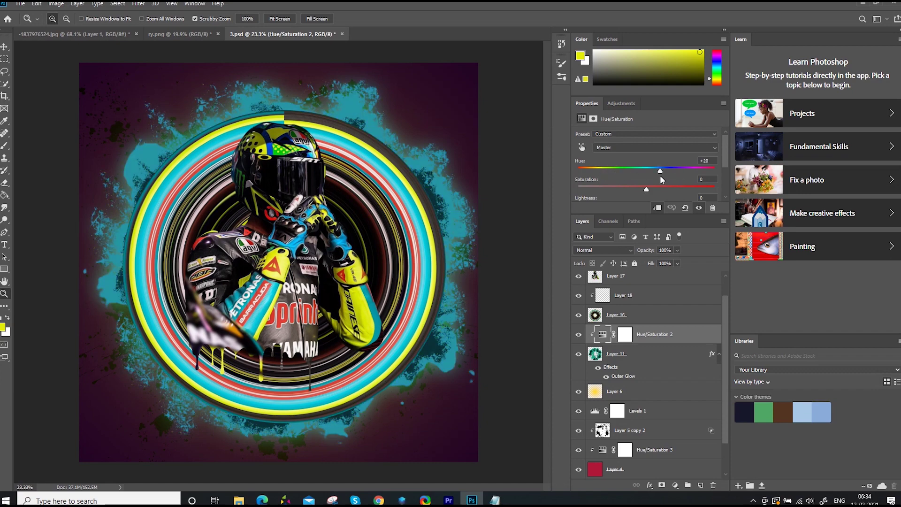
Step: Add a Hue/Saturation adjustment clipped to Layer 16: Hue +180, Saturation +12
left_click(665, 316)
left_click(675, 486)
left_click(700, 393)
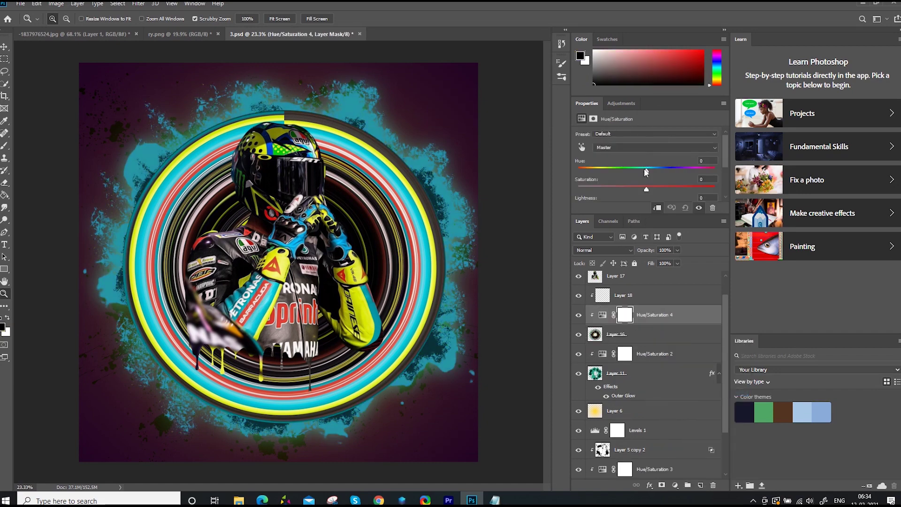
mouse_move(646, 171)
left_mouse_down()
mouse_move(598, 173)
mouse_move(731, 187)
mouse_move(645, 176)
mouse_move(717, 178)
left_mouse_up()
mouse_move(659, 188)
left_mouse_down()
mouse_move(610, 186)
mouse_move(659, 190)
left_mouse_up()
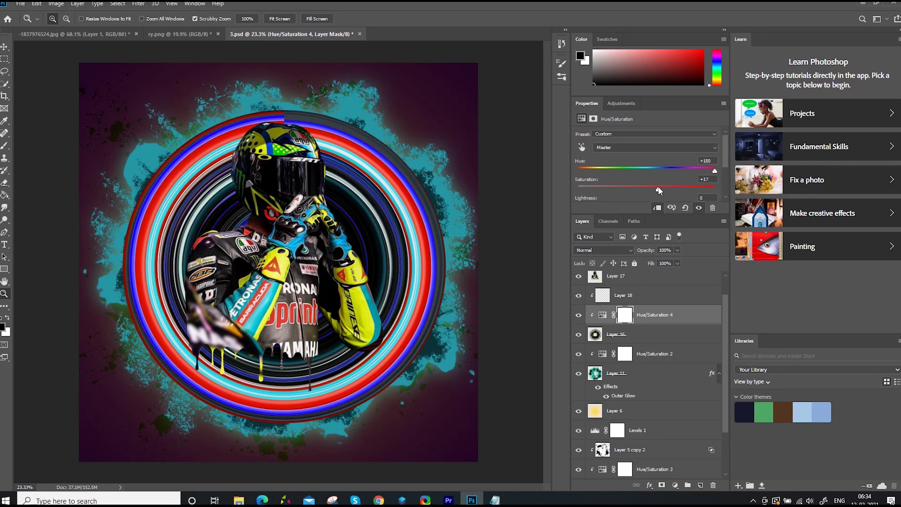
left_click(702, 485)
left_click(5, 269)
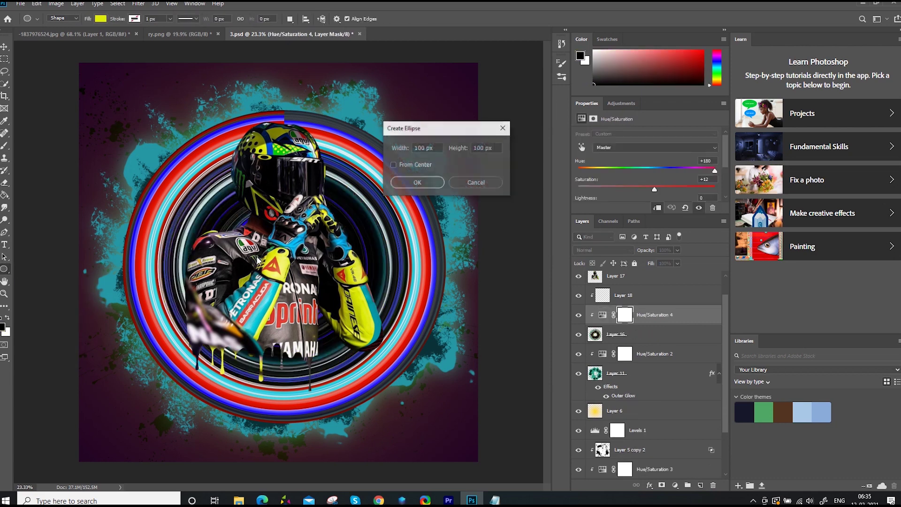
Step: Create an ellipse with a white stroke and no fill
type("10")
left_click(431, 182)
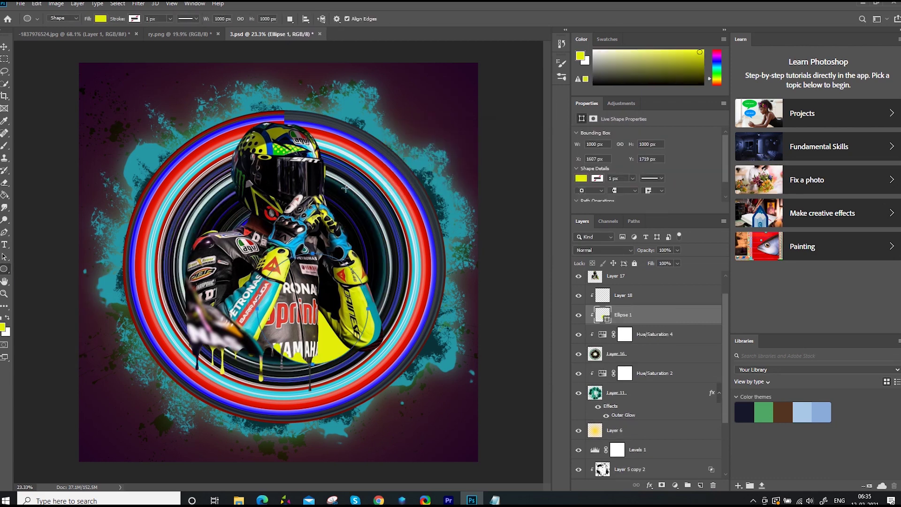
left_click(102, 18)
left_click(140, 79)
left_click(101, 19)
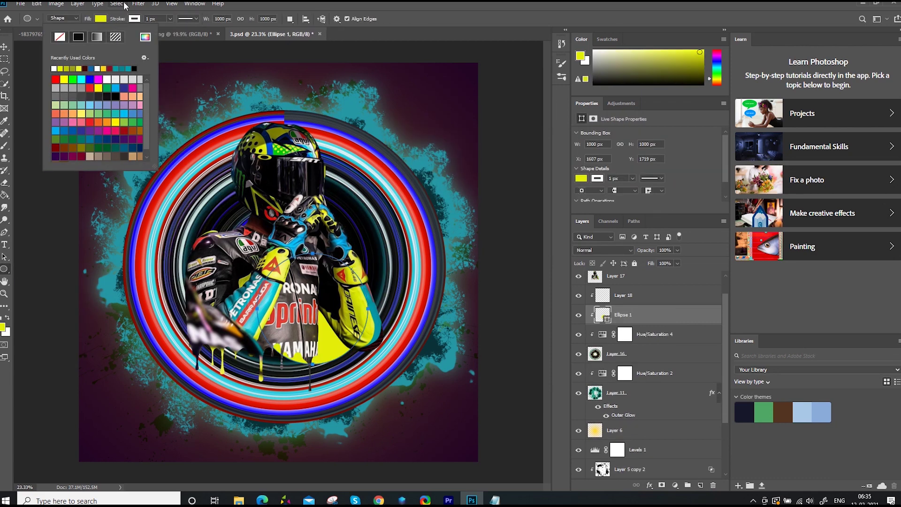
left_click(60, 37)
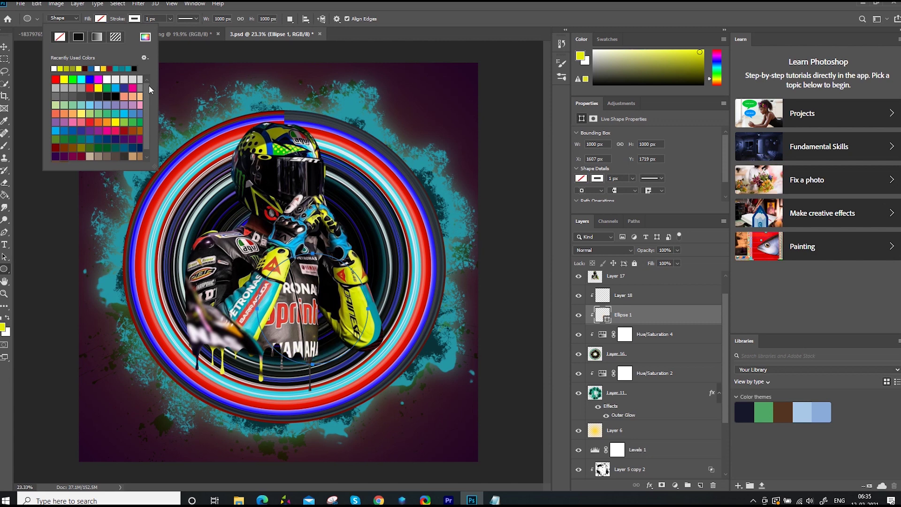
Step: Enlarge the circle to about 189%, centre it over the rider, and set a 10 px stroke
key("v")
left_click_drag(407, 201, 465, 158)
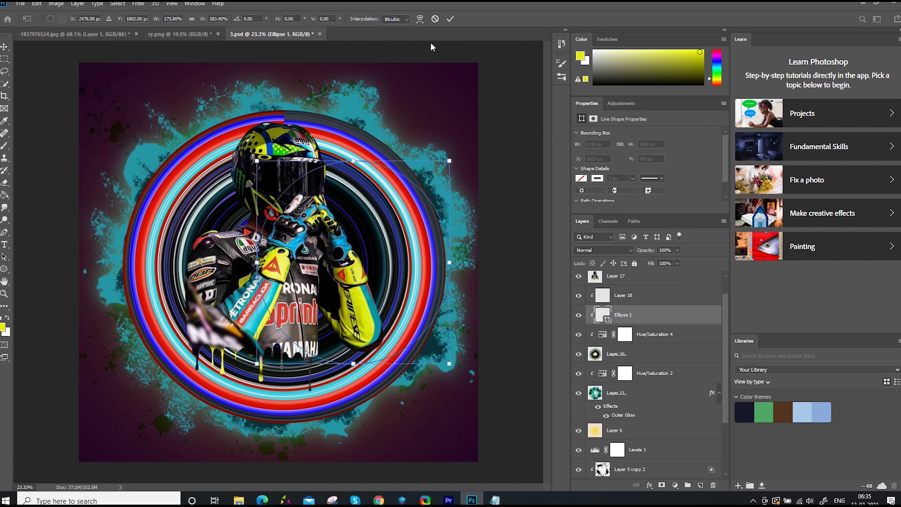
left_click_drag(427, 190, 354, 197)
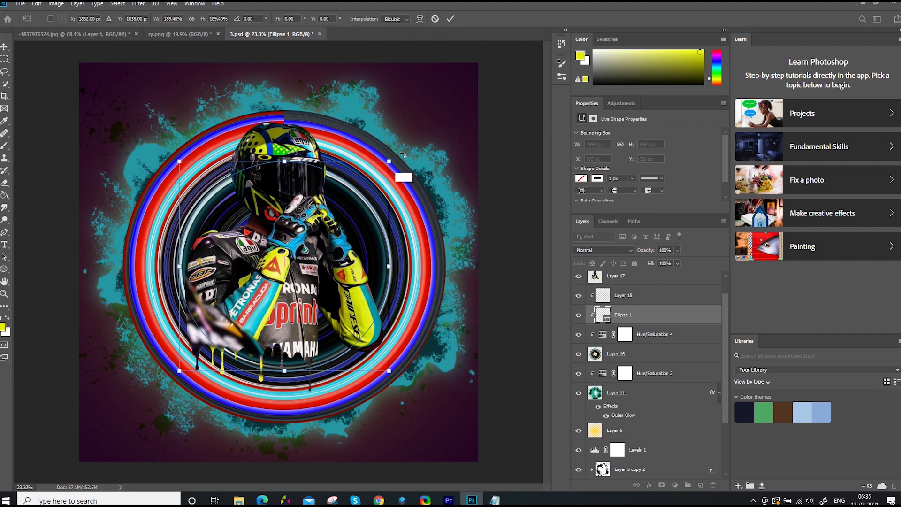
key("Return")
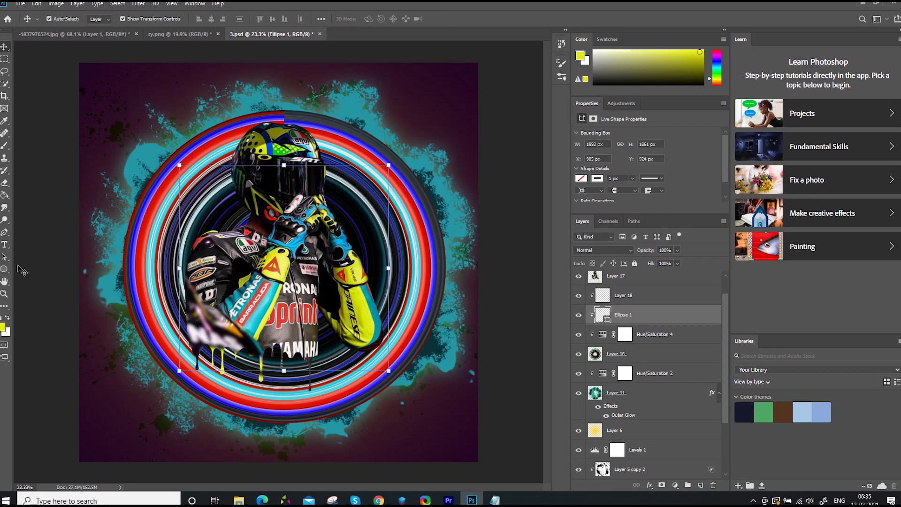
left_click(152, 19)
type("10")
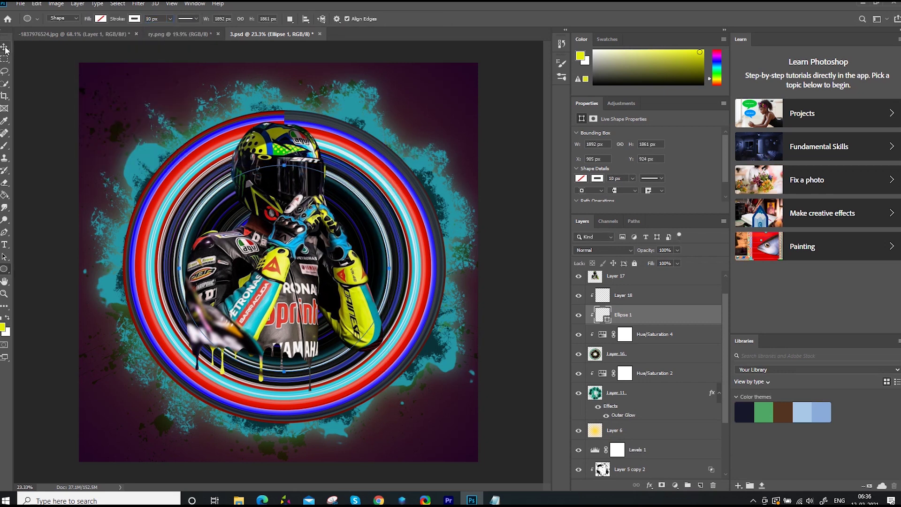
left_click(4, 47)
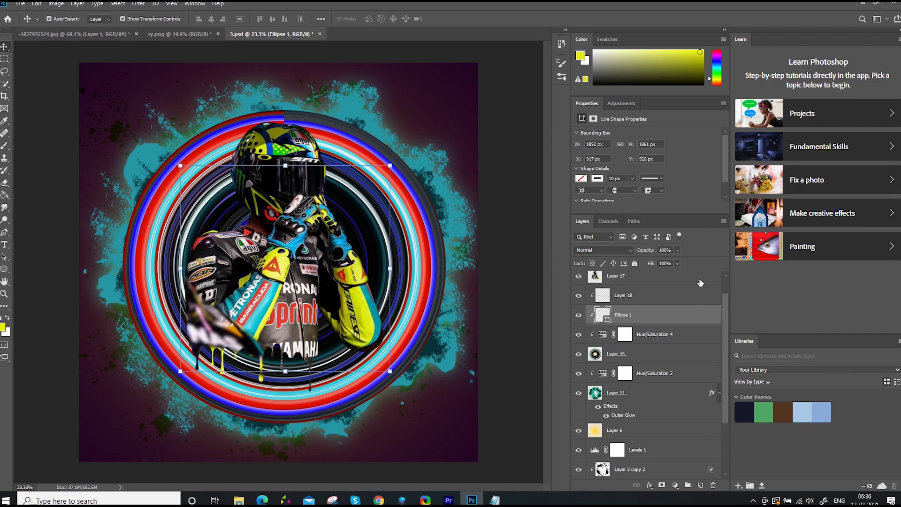
Step: Duplicate the outline circle as Ellipse 1 copy and enlarge it around the first ring
key("ctrl+j")
key("ctrl+t")
left_click_drag(391, 165, 419, 133)
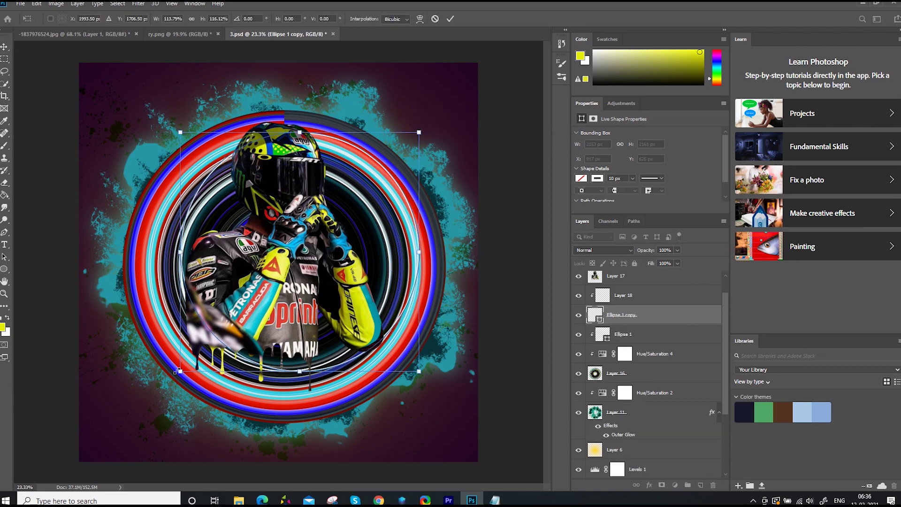
left_click_drag(181, 372, 137, 400)
left_click_drag(418, 133, 418, 134)
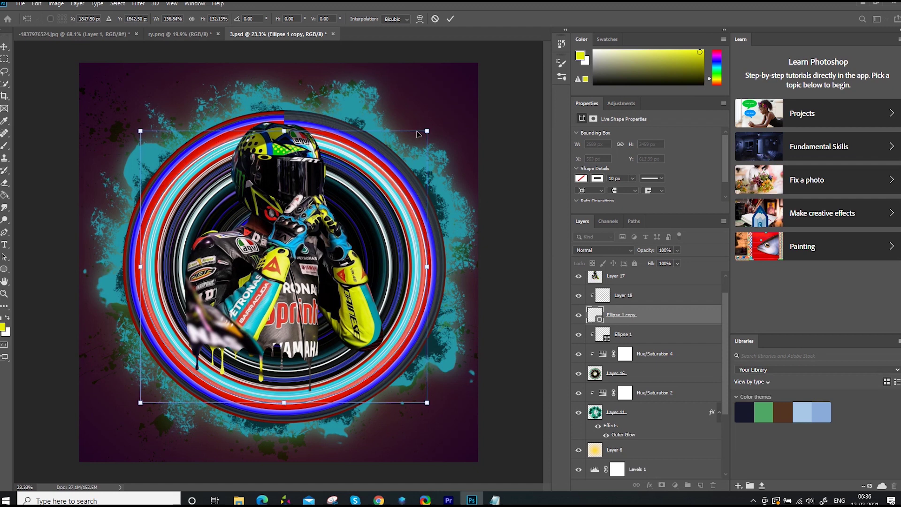
left_click_drag(284, 402, 283, 408)
key("Return")
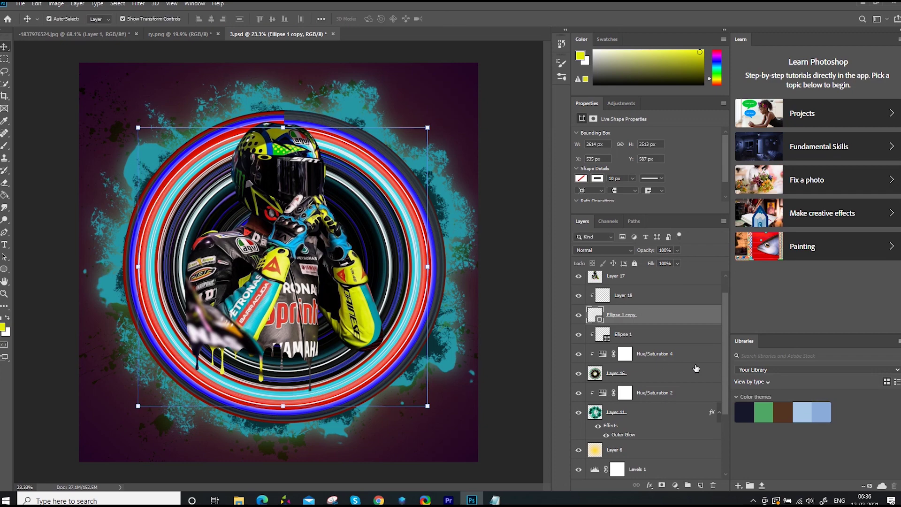
double_click(708, 317)
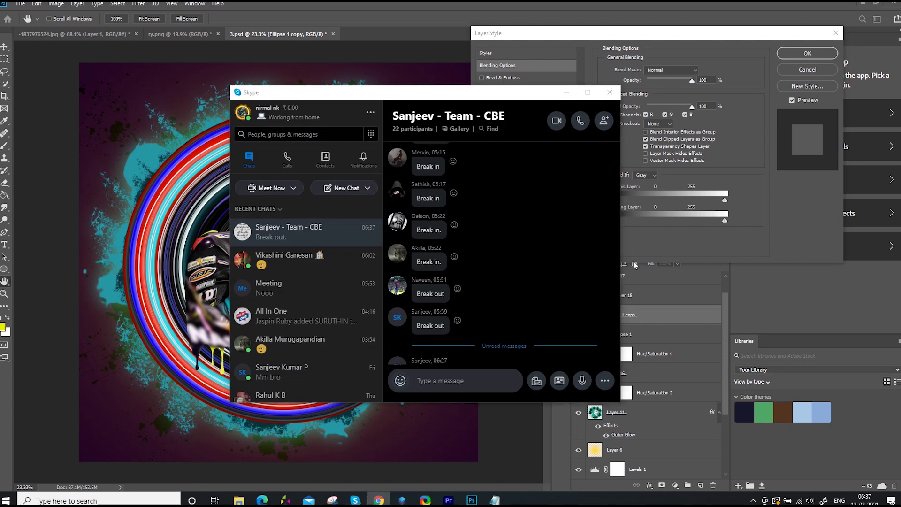
Step: Add a red Outer Glow in Normal blend mode with reduced size to Ellipse 1 copy
left_click(643, 37)
left_click(498, 201)
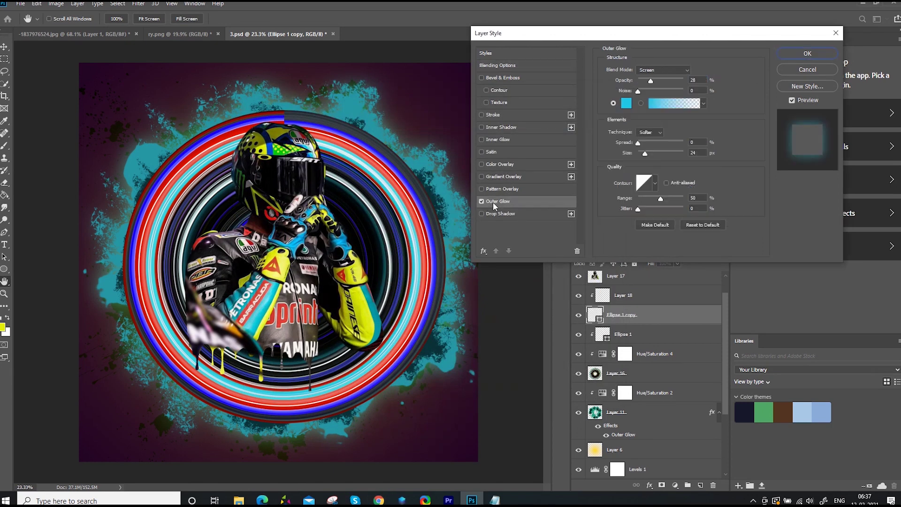
left_click(626, 103)
left_click(676, 69)
left_click(652, 79)
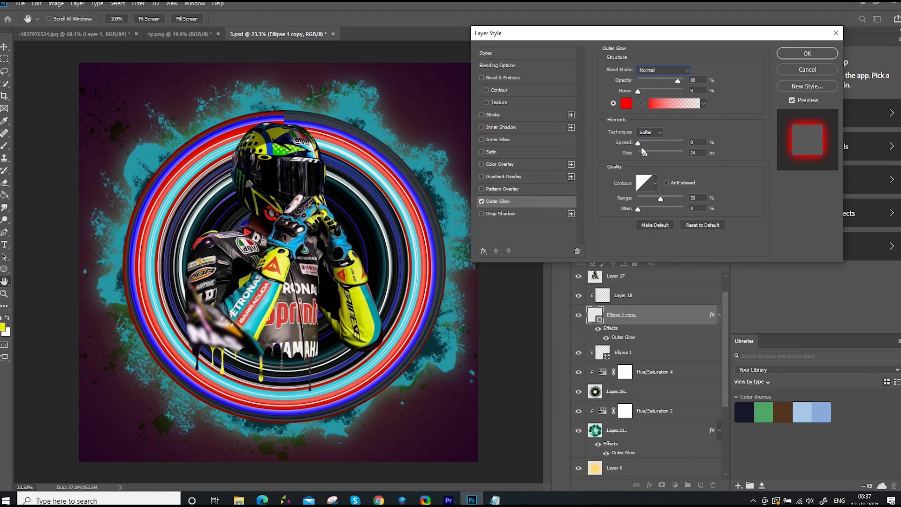
left_click_drag(667, 155, 652, 142)
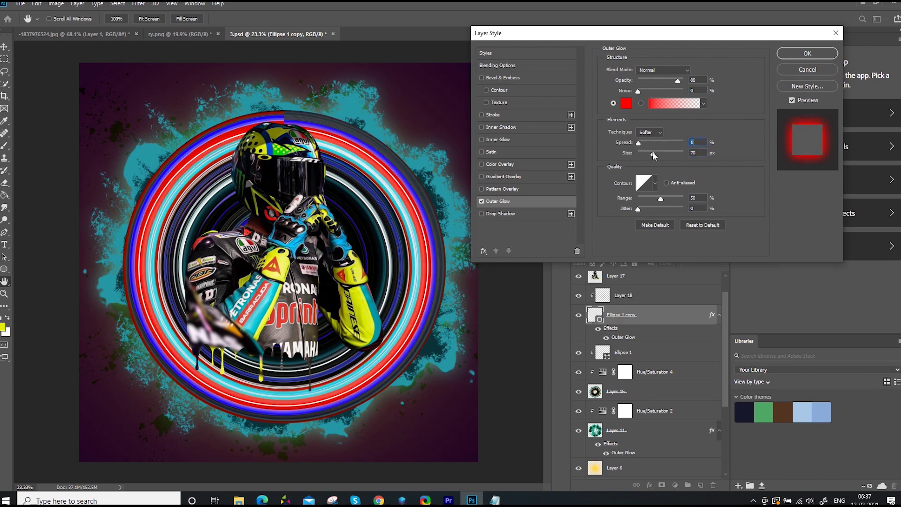
left_click(807, 53)
Step: Fit the whole artwork on screen, then abandon a trial resize of the large circle
key("z")
left_click_drag(280, 271, 374, 272)
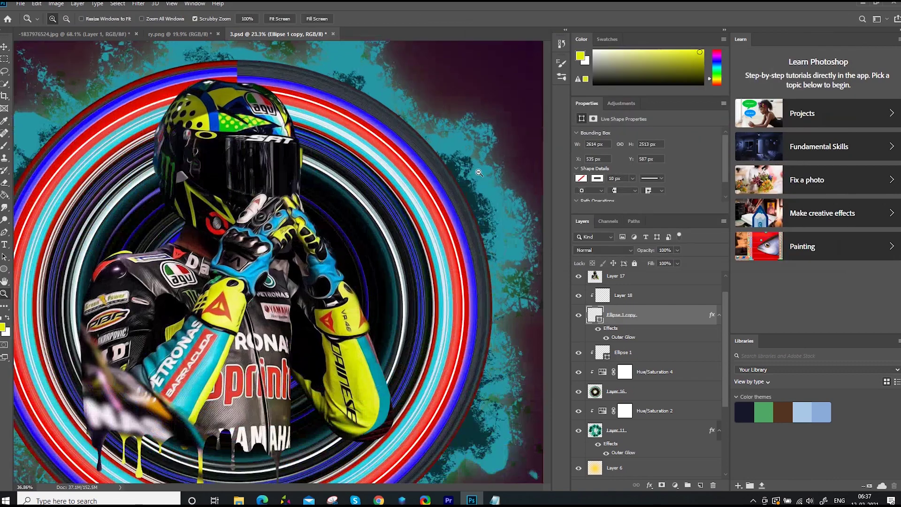
key("ctrl+0")
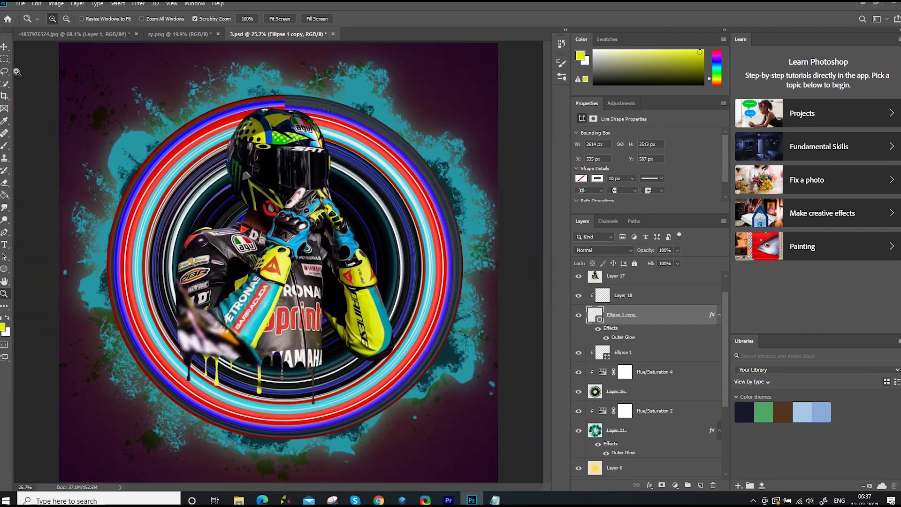
key("ctrl+t")
left_click_drag(442, 115, 416, 140)
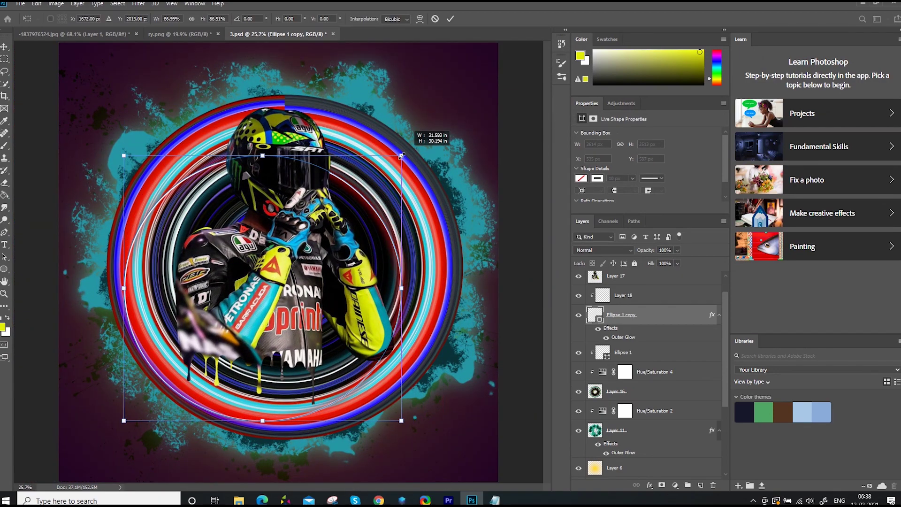
key("Escape")
Step: Move Ellipse 1 copy above Layer 18, shrink it to about 52%, and widen its glow to spread 14, size 163
scroll(664, 281, "up", 1)
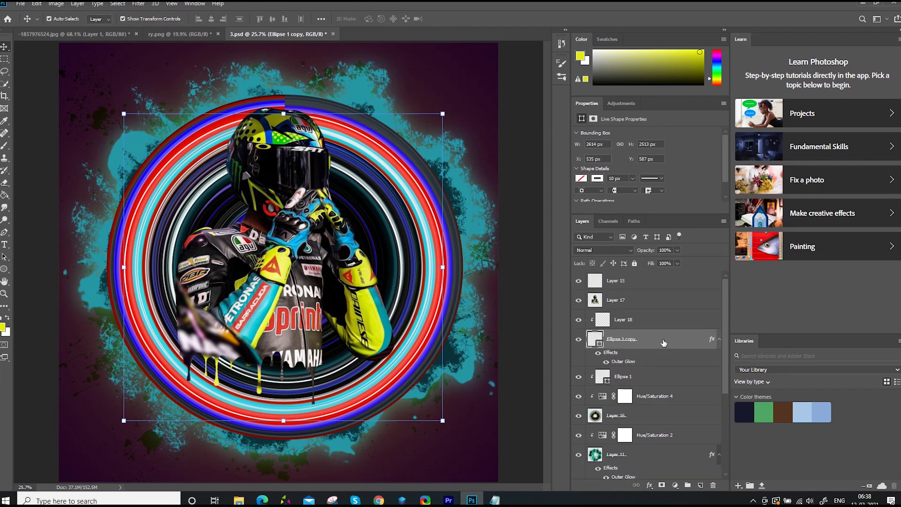
left_click_drag(662, 319, 657, 333)
left_click_drag(444, 113, 248, 216)
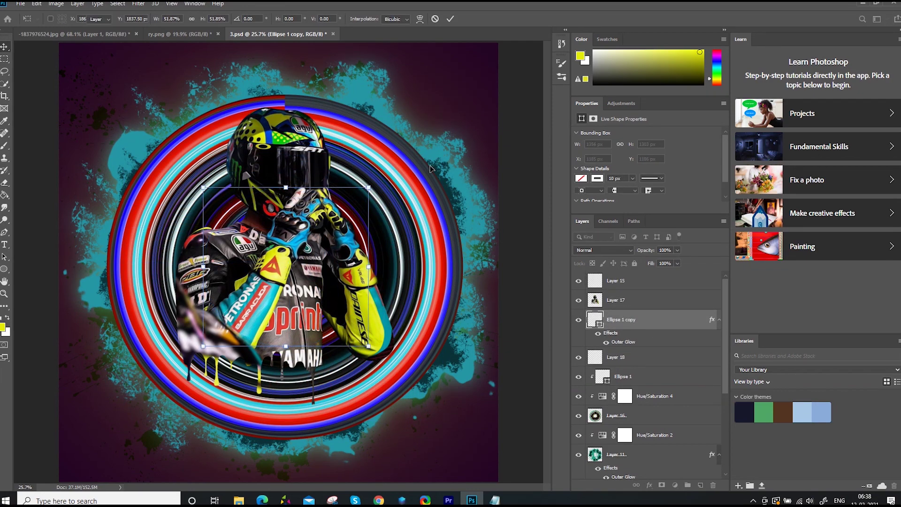
key("Return")
double_click(625, 342)
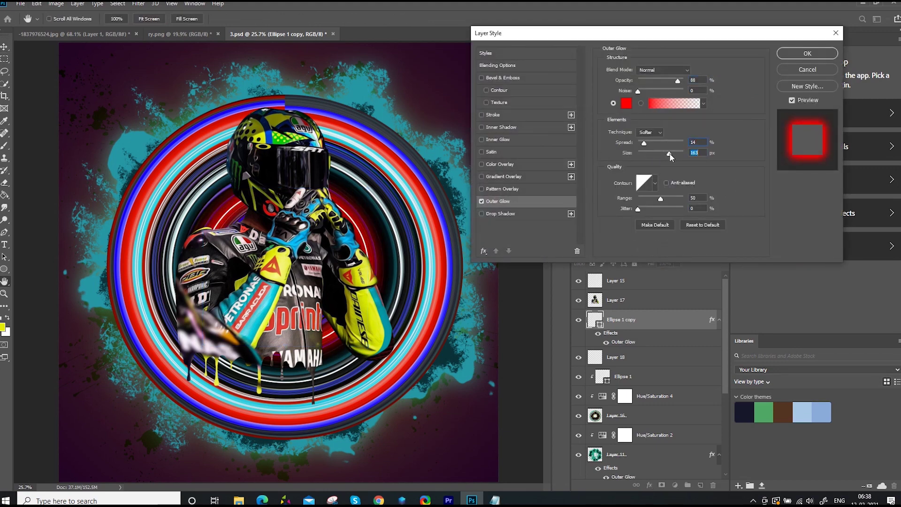
left_click(789, 55)
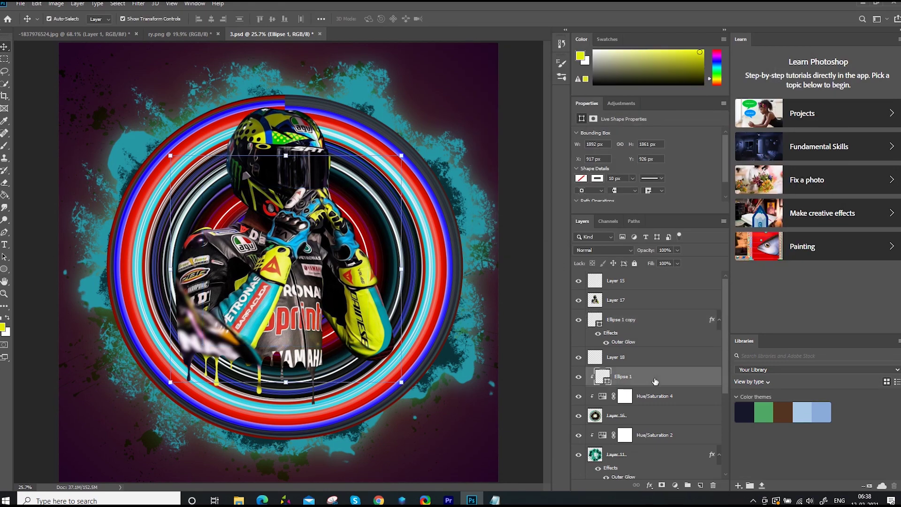
Step: Move Ellipse 1 above Ellipse 1 copy and give it a bright yellow Outer Glow
left_click_drag(650, 378, 610, 310)
double_click(657, 319)
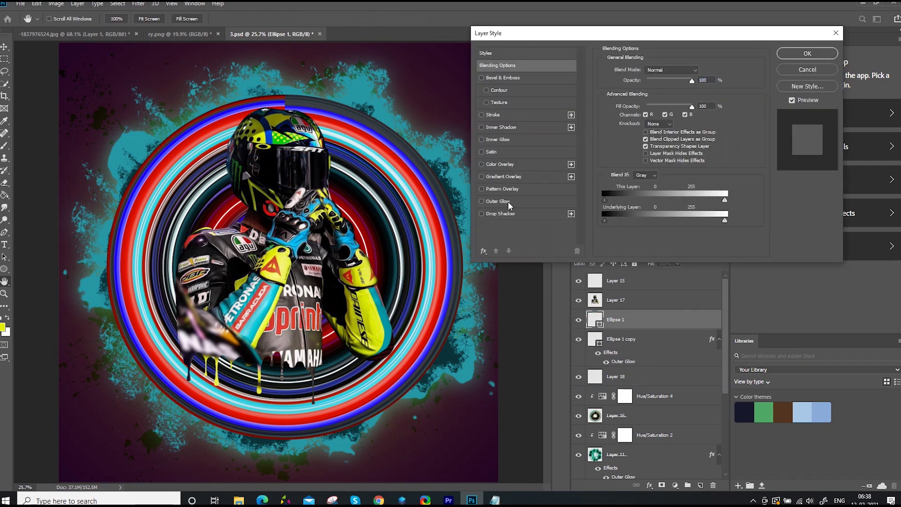
left_click(500, 200)
left_click(626, 102)
left_click_drag(458, 232, 459, 216)
left_click(540, 109)
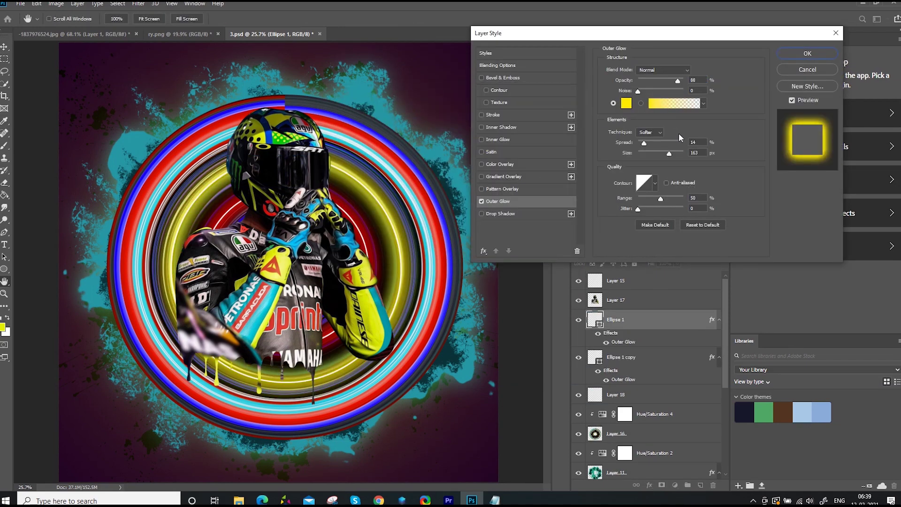
left_click(807, 53)
Step: Duplicate it as Ellipse 1 copy 2, enlarge it to about 141%, and recentre it around the rider
key("ctrl+j")
key("ctrl+t")
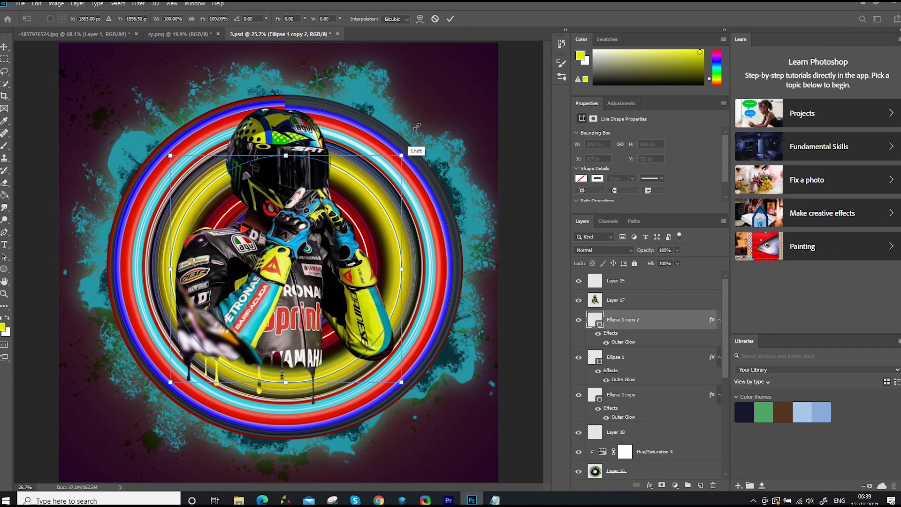
left_click_drag(418, 127, 474, 114)
left_click_drag(170, 382, 136, 416)
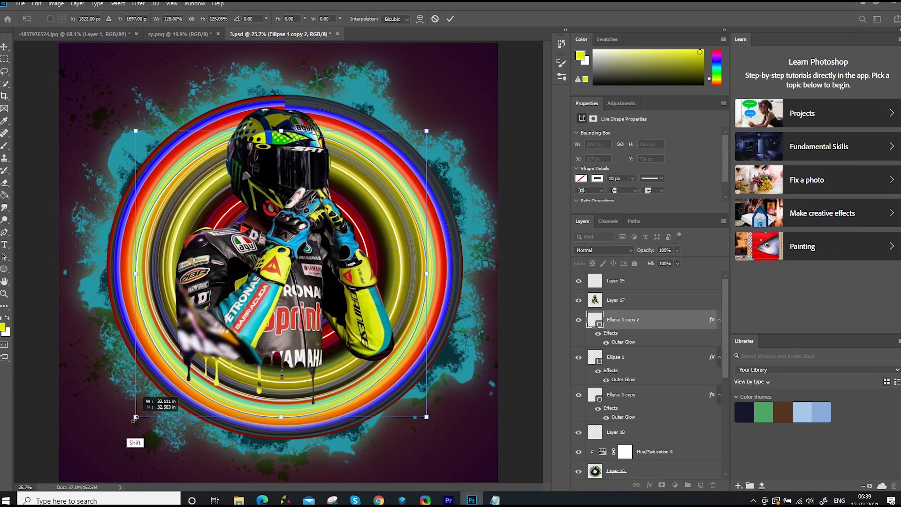
left_click_drag(427, 131, 449, 100)
key("Escape")
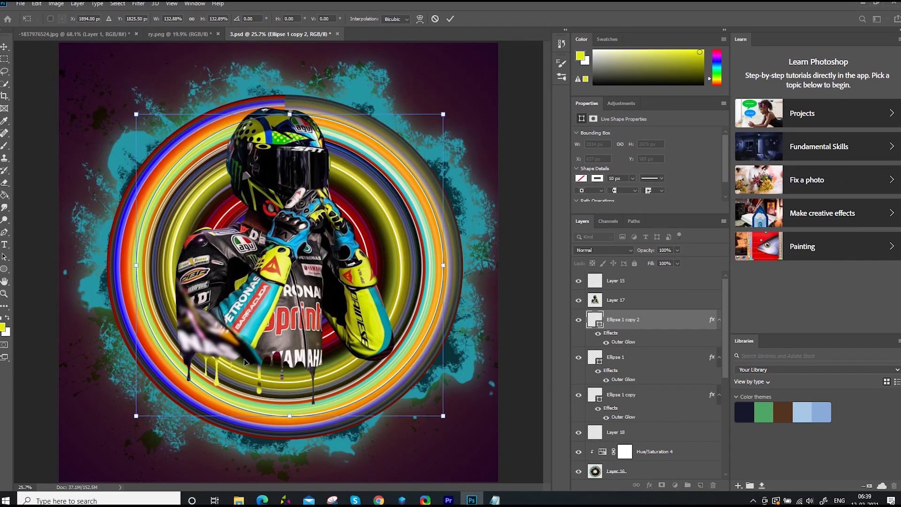
left_click_drag(402, 168, 394, 178)
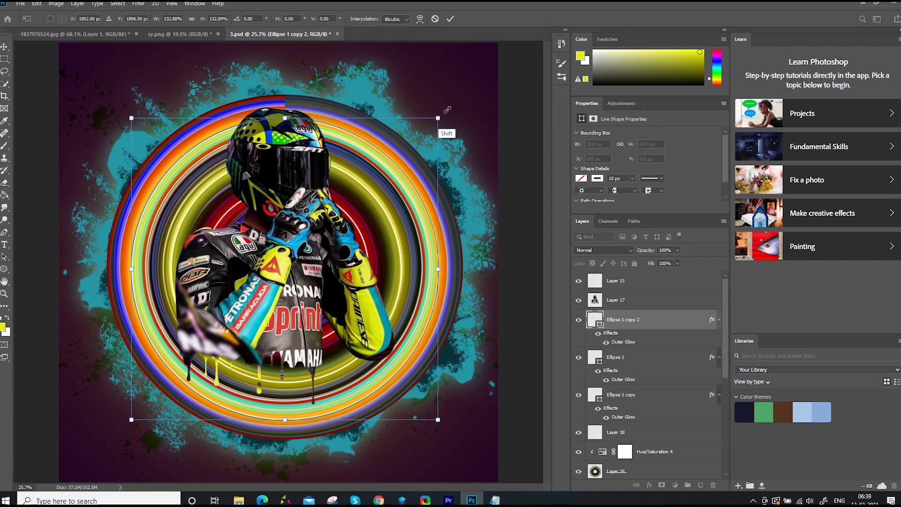
left_click_drag(447, 110, 447, 109)
left_click_drag(122, 427, 112, 436)
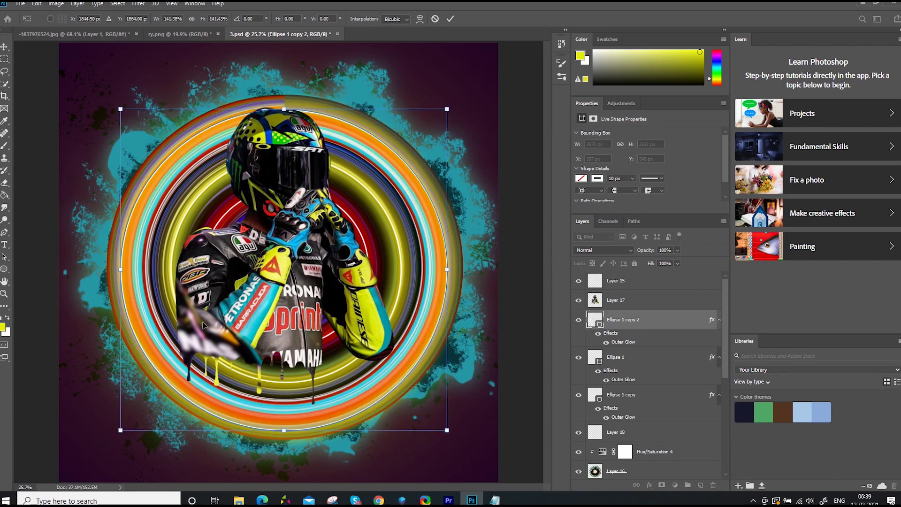
key("Return")
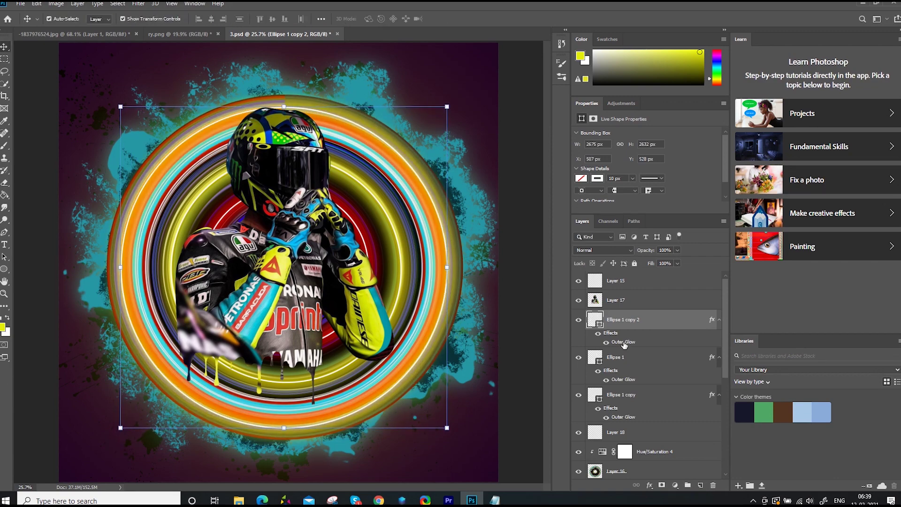
Step: Change the Outer Glow colour on Ellipse 1 copy 2 to cyan 00ccff
double_click(624, 341)
left_click(626, 103)
mouse_move(638, 220)
left_mouse_down()
mouse_move(638, 200)
mouse_move(639, 303)
mouse_move(643, 259)
left_mouse_up()
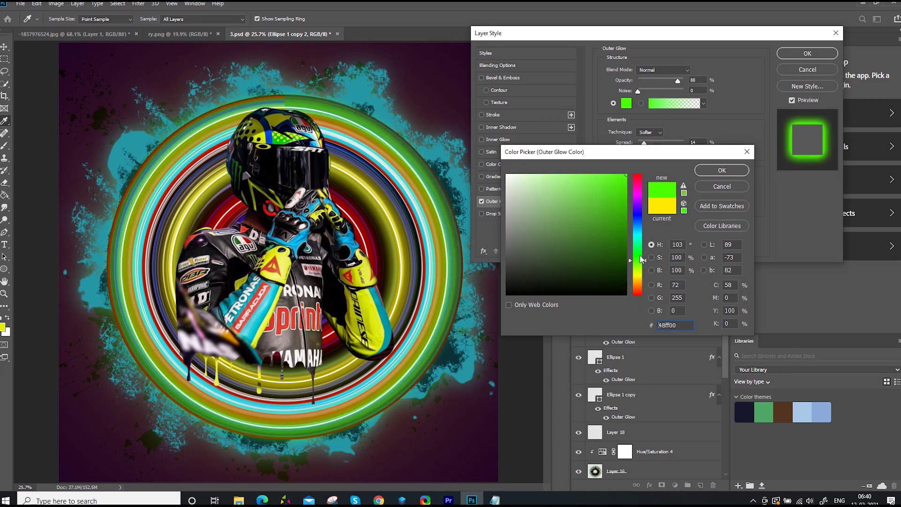
left_click_drag(645, 235, 642, 192)
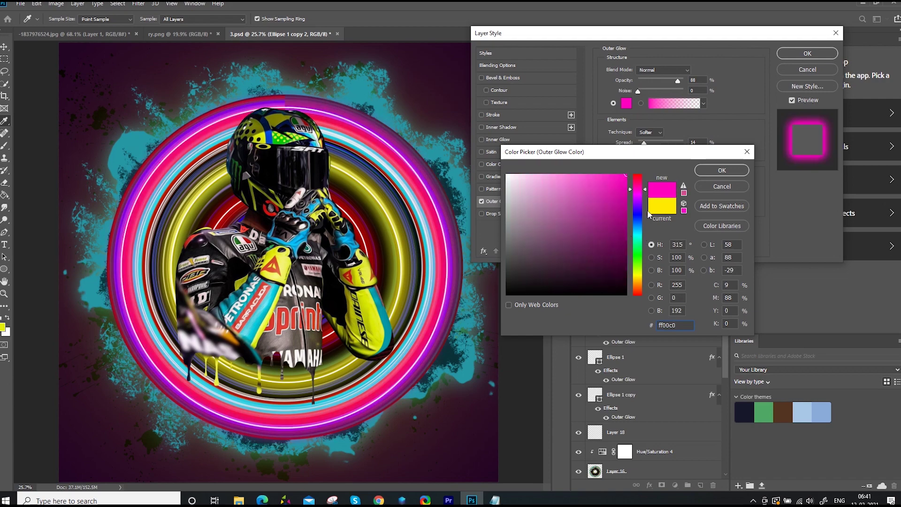
left_click(643, 232)
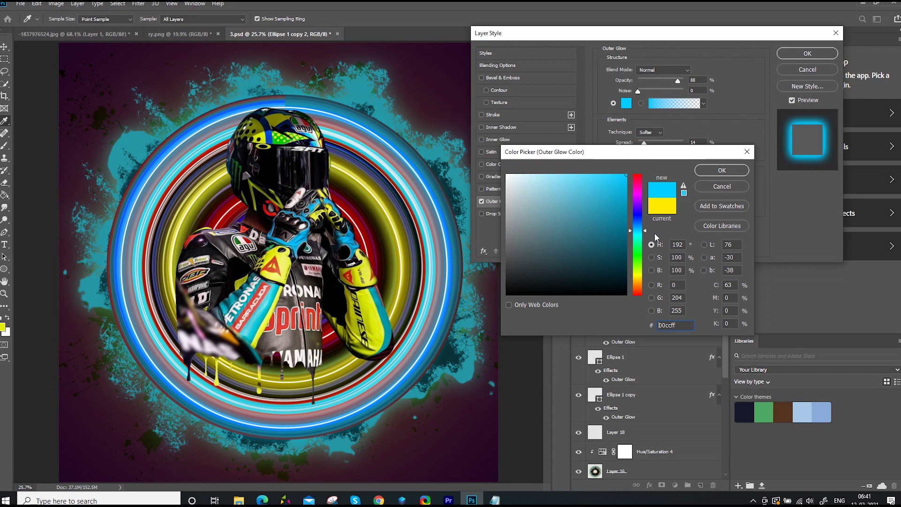
left_click(722, 170)
left_click(798, 54)
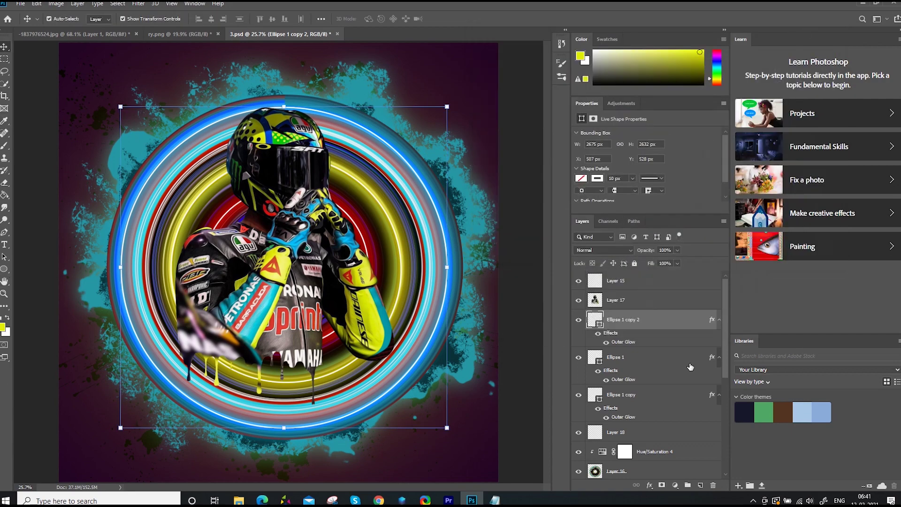
left_click(666, 462)
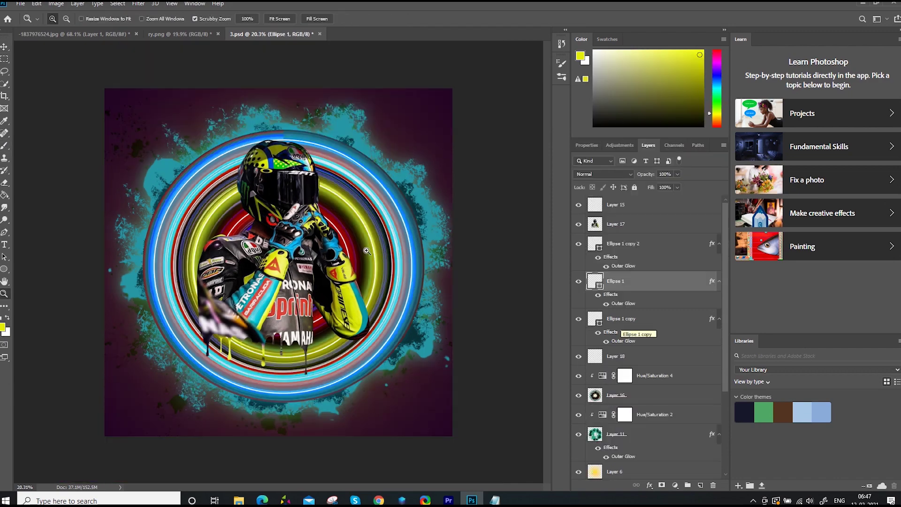
Step: Paint a soft yellow glow behind the rider on a new Layer 19
left_click(649, 243)
left_click(701, 485)
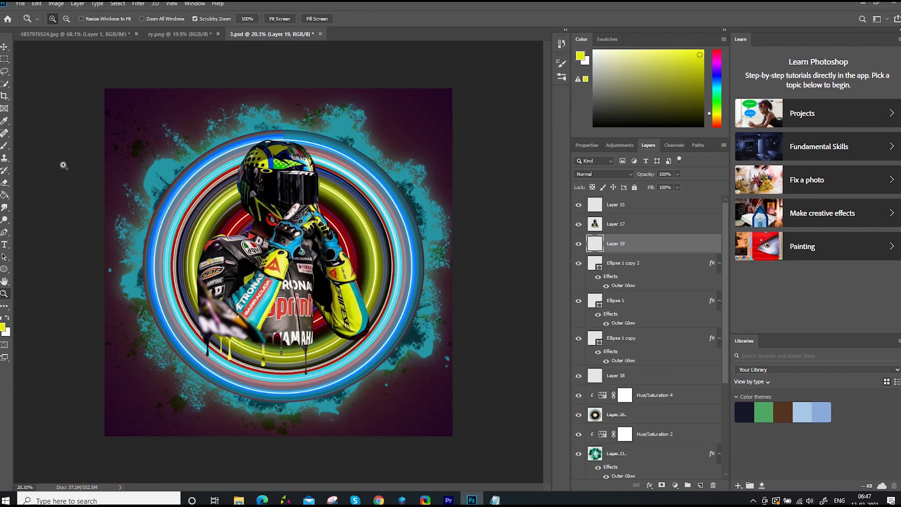
left_click(5, 146)
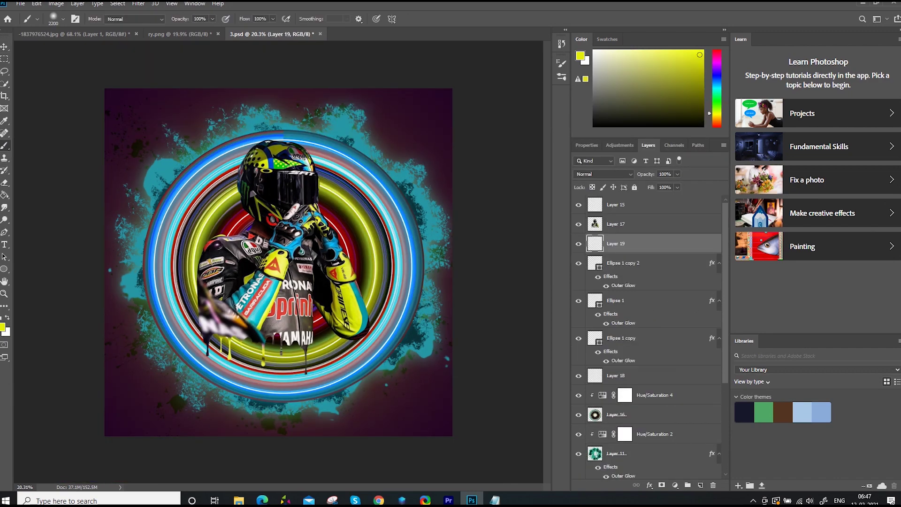
left_click(291, 253)
Step: Move Layer 19 below Layer 18, scale it to about 120%, and create Layer 20
key("v")
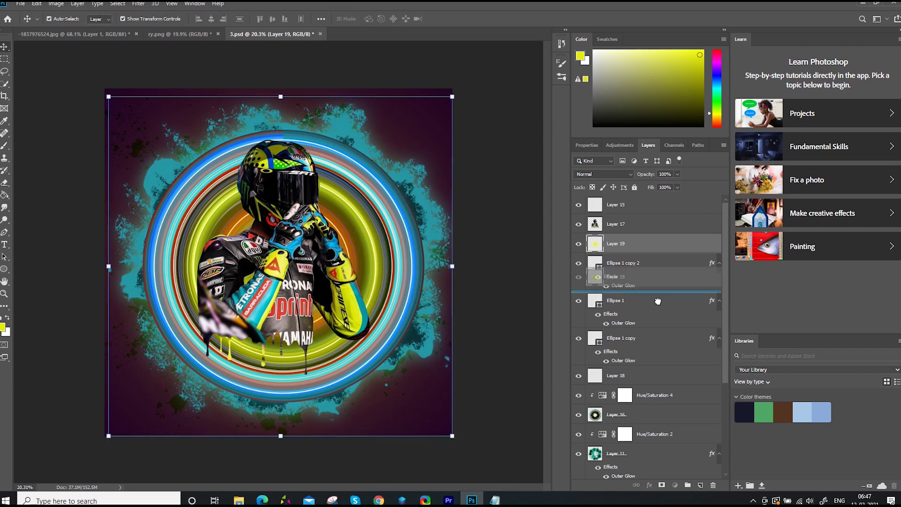
left_click_drag(620, 243, 657, 384)
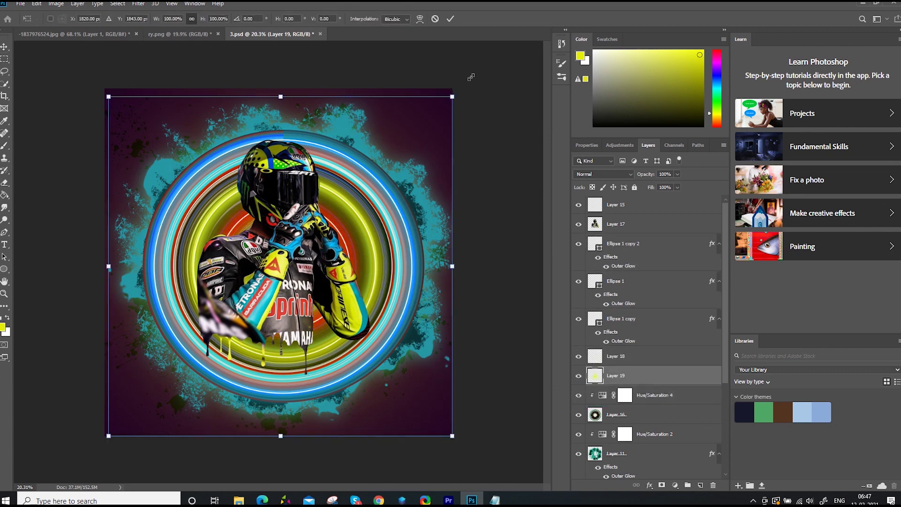
left_click_drag(450, 94, 471, 78)
left_click_drag(108, 435, 71, 472)
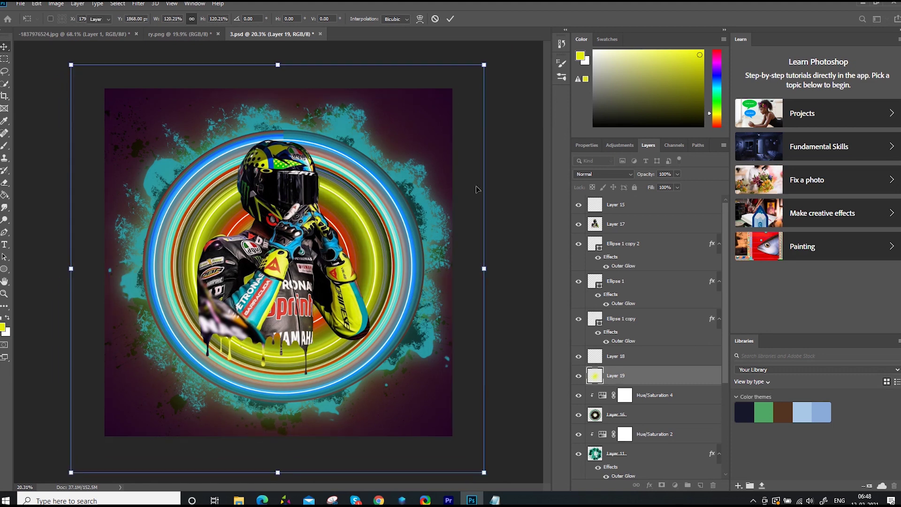
key("Return")
key("ctrl+shift+alt+e")
Step: Clip Layer 20 to Layer 19 and add a Hue/Saturation adjustment with Hue -120
right_click(662, 378)
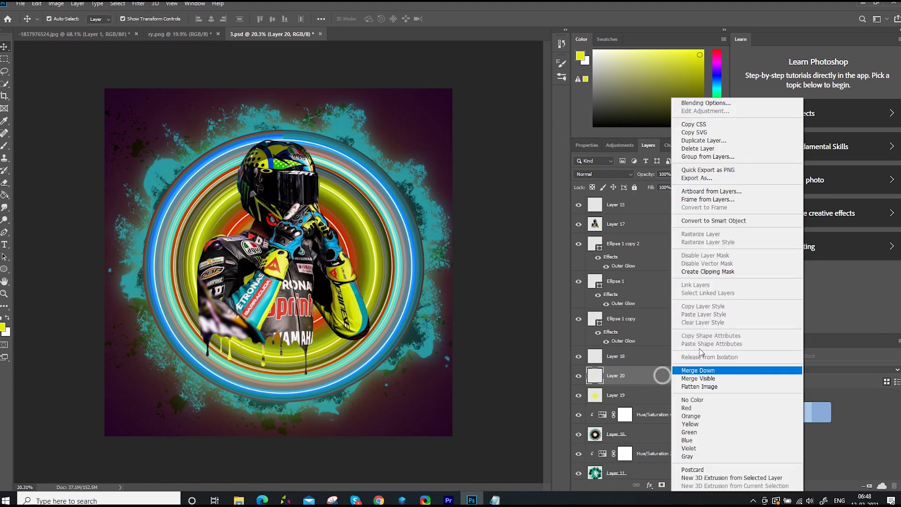
left_click(702, 353)
left_click(647, 395)
left_click(675, 486)
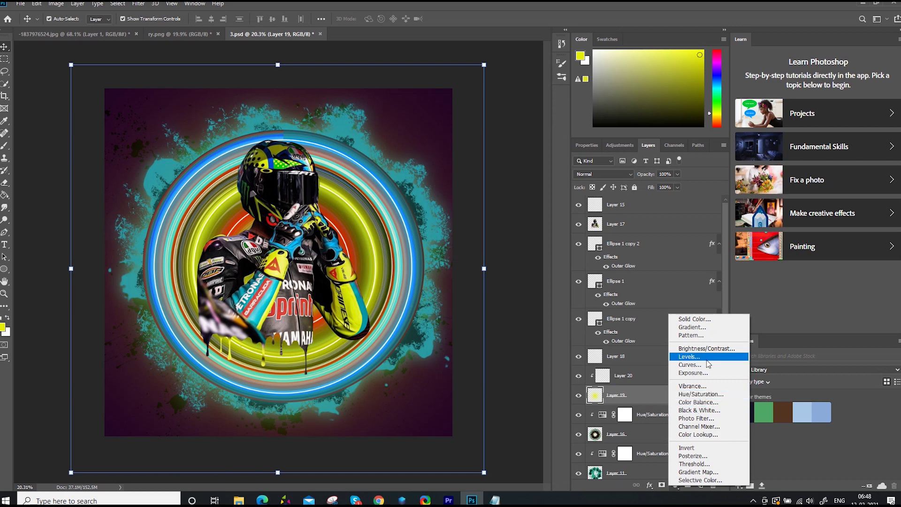
left_click(700, 394)
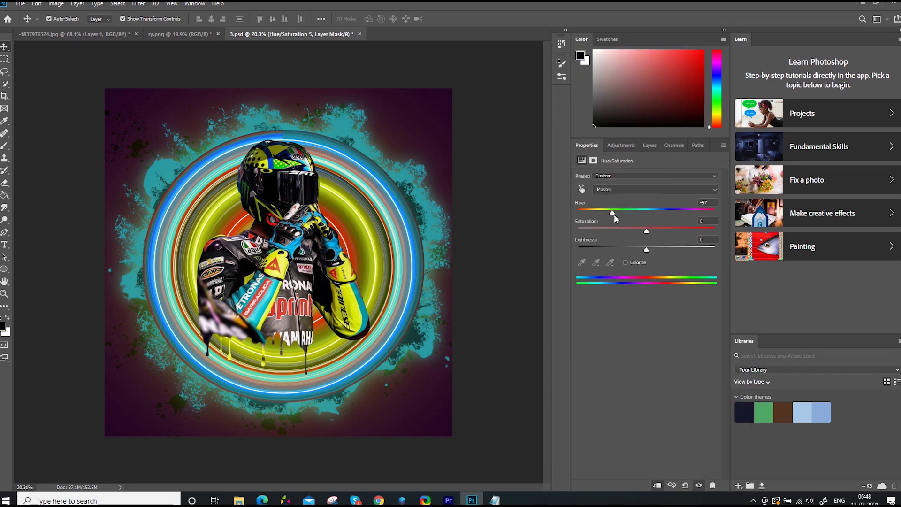
left_click_drag(685, 212, 622, 211)
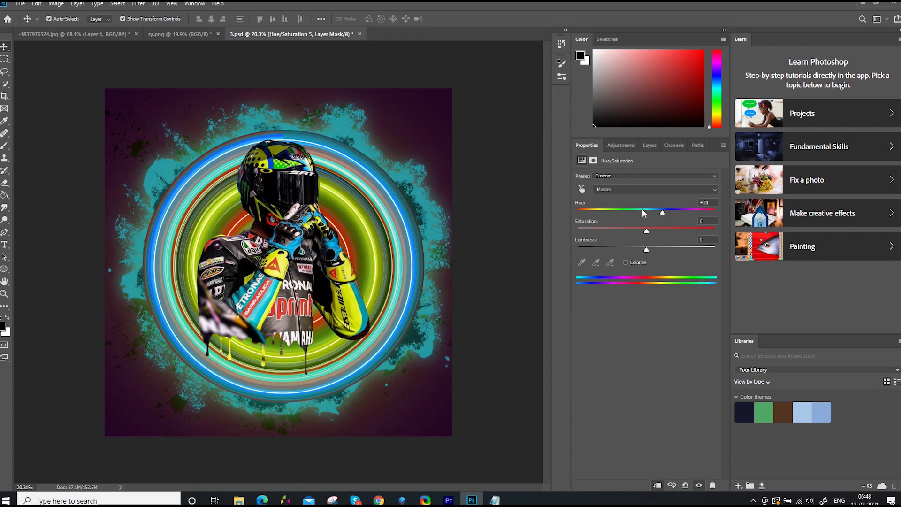
left_click(603, 212)
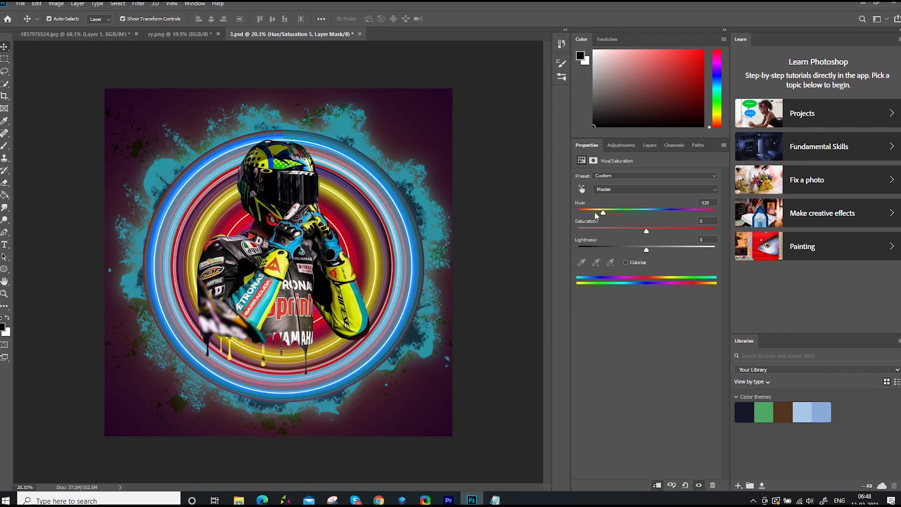
left_click(652, 145)
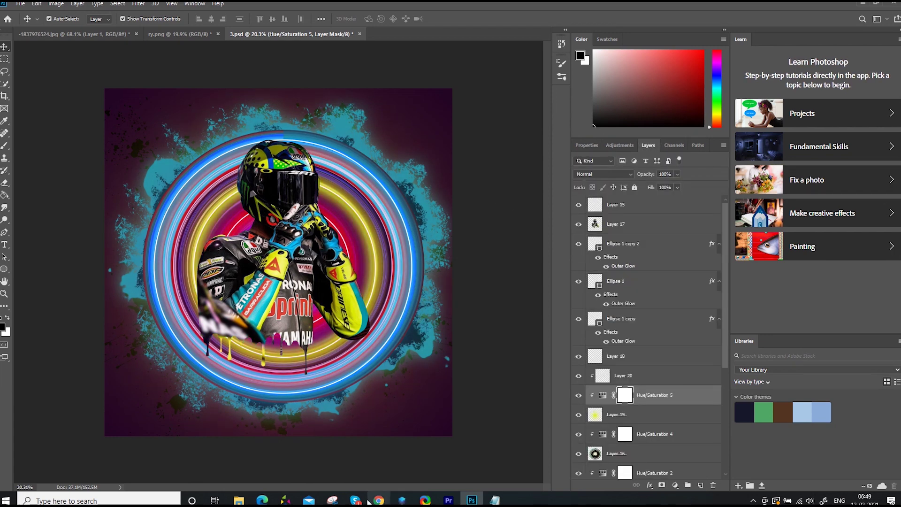
Step: Bring up the File > Open browser at the Edit miniature folder
left_click(20, 3)
left_click(29, 20)
left_click(208, 22)
Step: Open 46.psd from the paint drop folder, copy the 46 logo into 3.psd, and scale it to about 78%
double_click(294, 249)
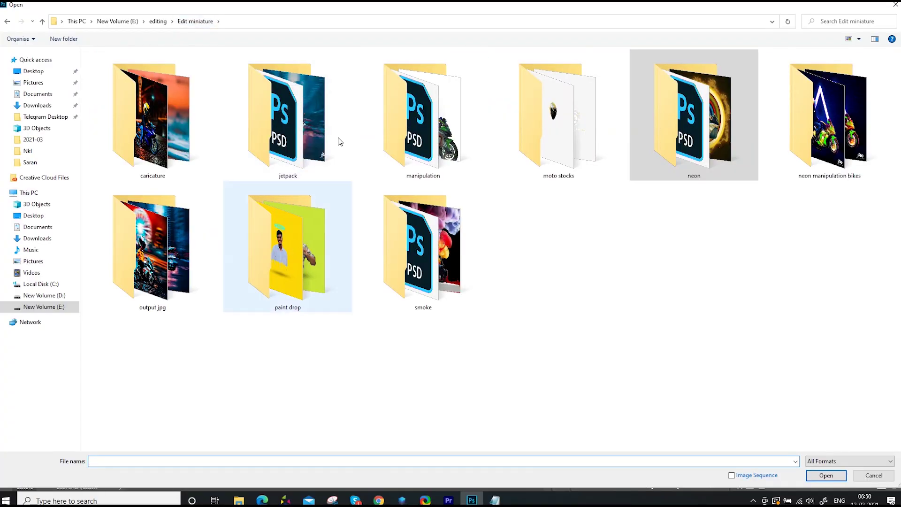
double_click(527, 136)
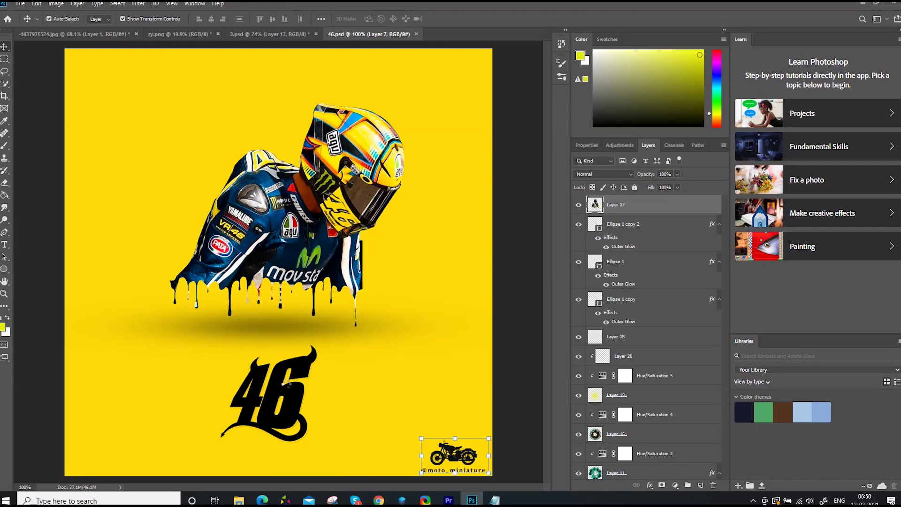
left_click(288, 381)
left_click_drag(288, 381, 308, 416)
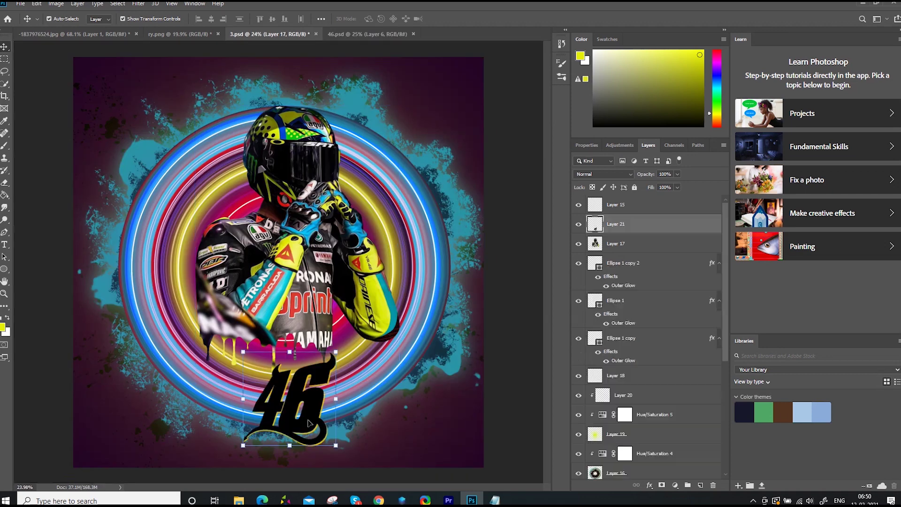
left_click_drag(329, 363, 322, 381)
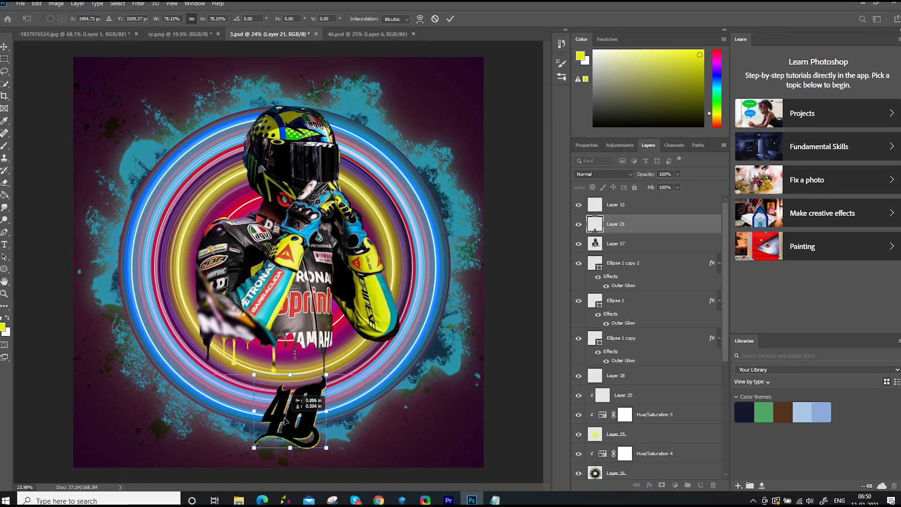
left_click(450, 19)
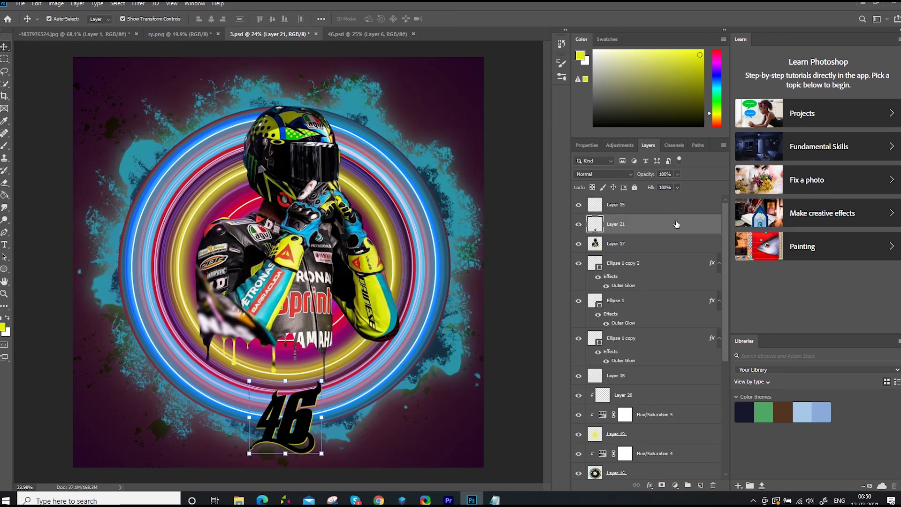
Step: Add an Outer Glow to the 46 logo on Layer 21 and zoom in to inspect it
double_click(696, 232)
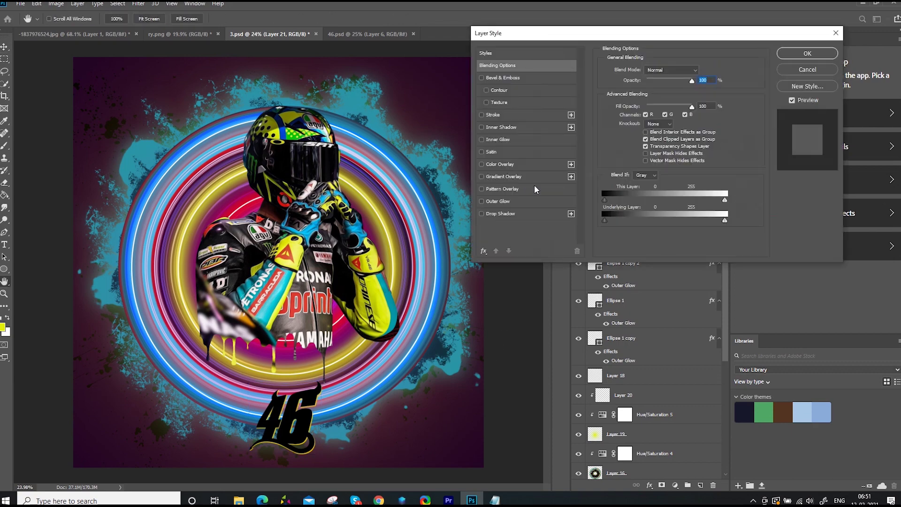
left_click(497, 201)
left_click(807, 54)
key("z")
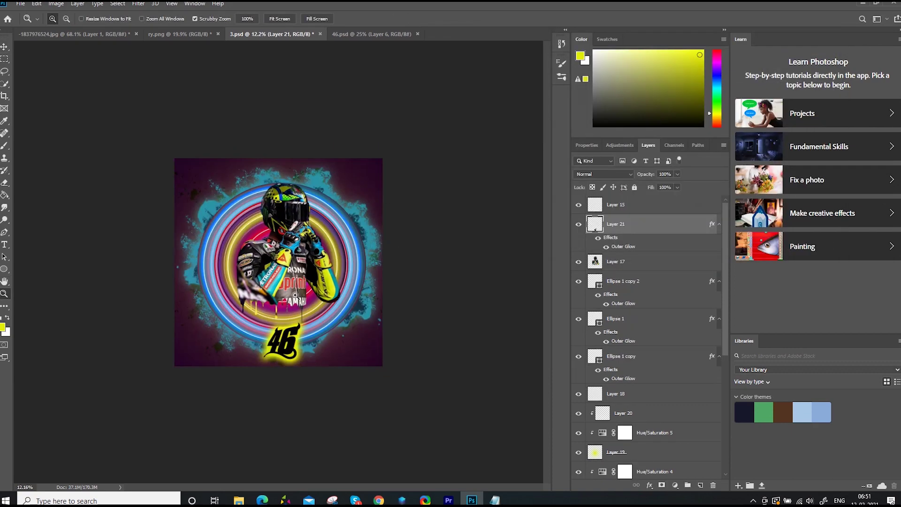
mouse_move(312, 242)
left_mouse_down()
mouse_move(358, 137)
mouse_move(278, 260)
mouse_move(248, 263)
left_mouse_up()
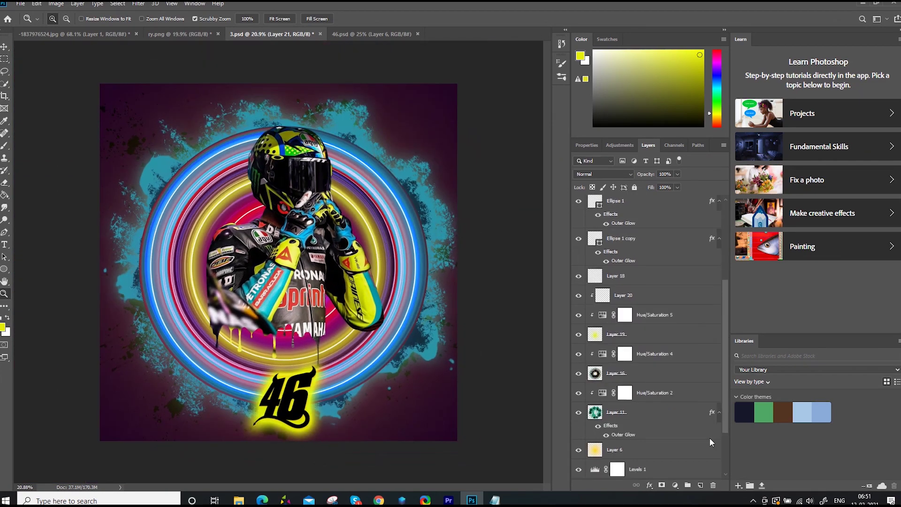
key("v")
Step: Close the 46.psd document and select the rider layer, Layer 17
left_click_drag(380, 37, 409, 56)
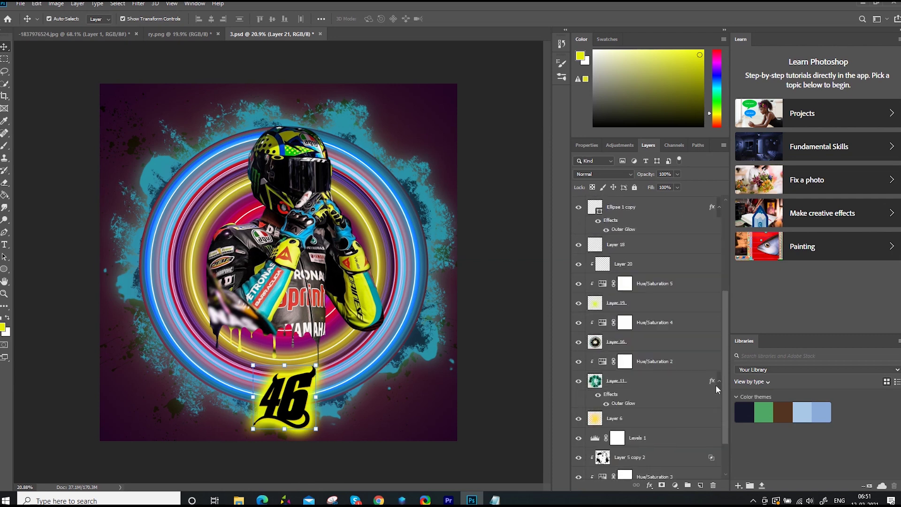
left_click_drag(716, 384, 722, 396)
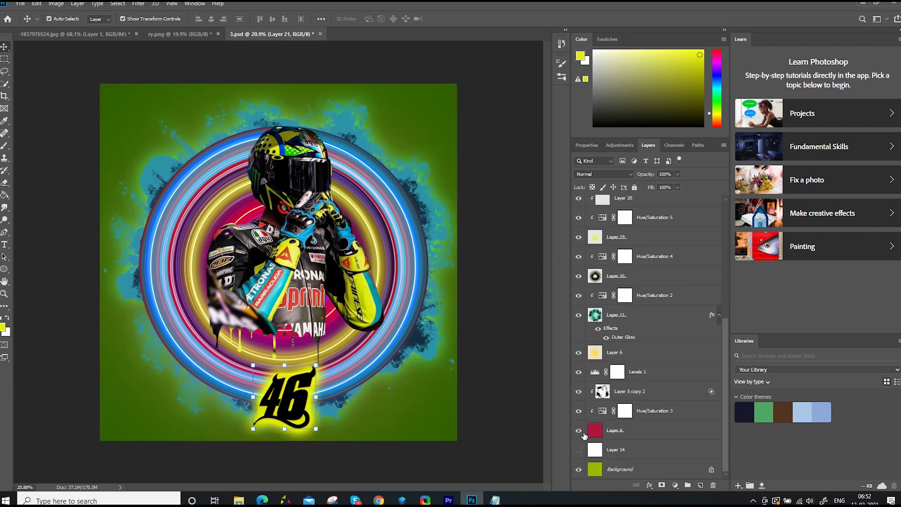
scroll(594, 437, "up", 2)
scroll(594, 437, "up", 2)
left_click(291, 232)
left_click(139, 3)
key("Escape")
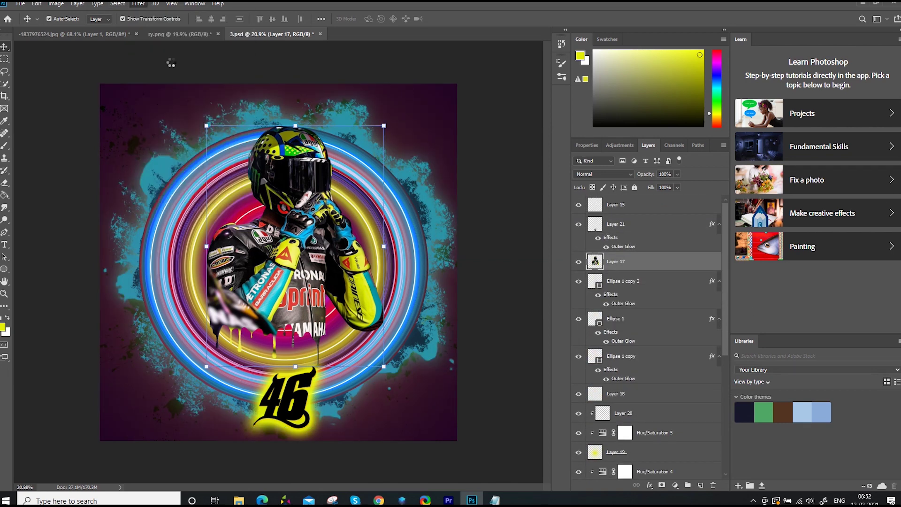
Step: Lift the rider's Shadows and Blacks and shift the green-primary Calibration in Camera Raw
left_click_drag(651, 322, 706, 322)
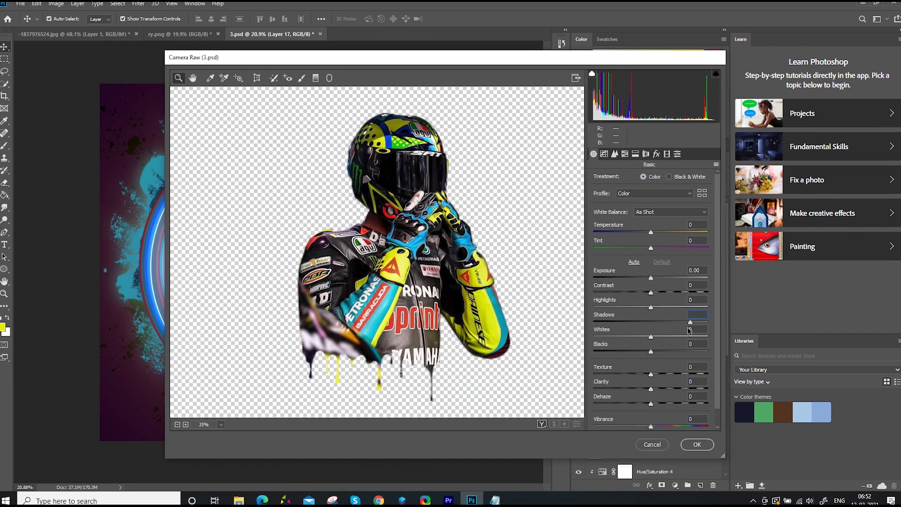
mouse_move(651, 351)
left_mouse_down()
mouse_move(687, 348)
mouse_move(638, 333)
left_mouse_up()
left_click(667, 153)
mouse_move(653, 289)
left_mouse_down()
mouse_move(644, 290)
mouse_move(662, 304)
left_mouse_up()
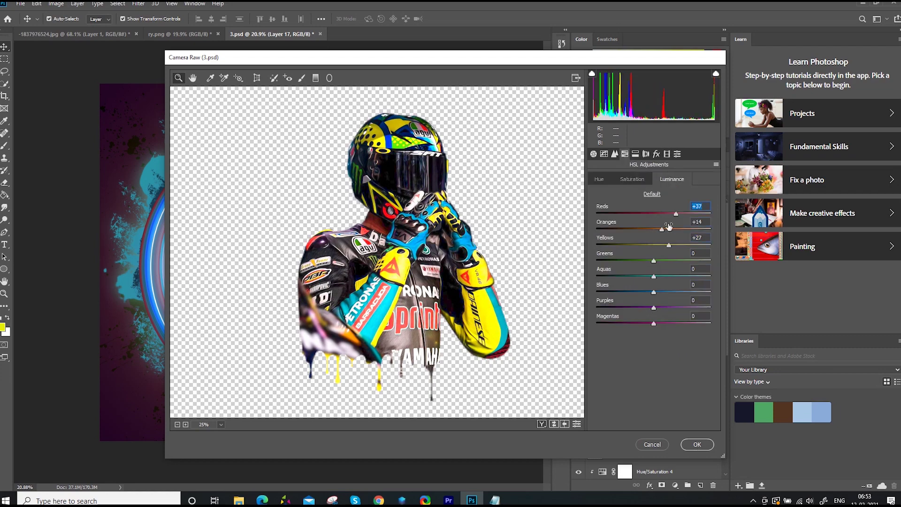
left_click(697, 444)
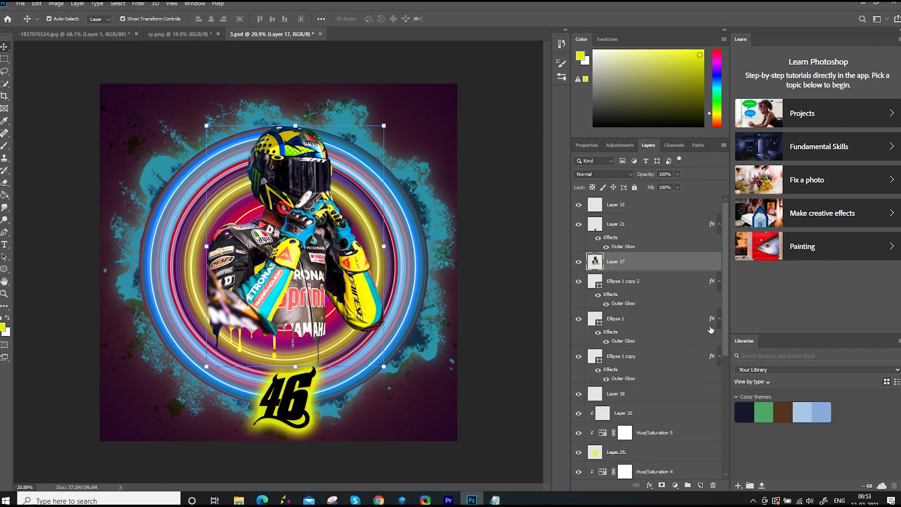
Step: Zoom into the artwork and add a Hue/Saturation adjustment above Layer 18 with a shifted hue
left_click(5, 293)
left_click_drag(267, 231, 283, 239)
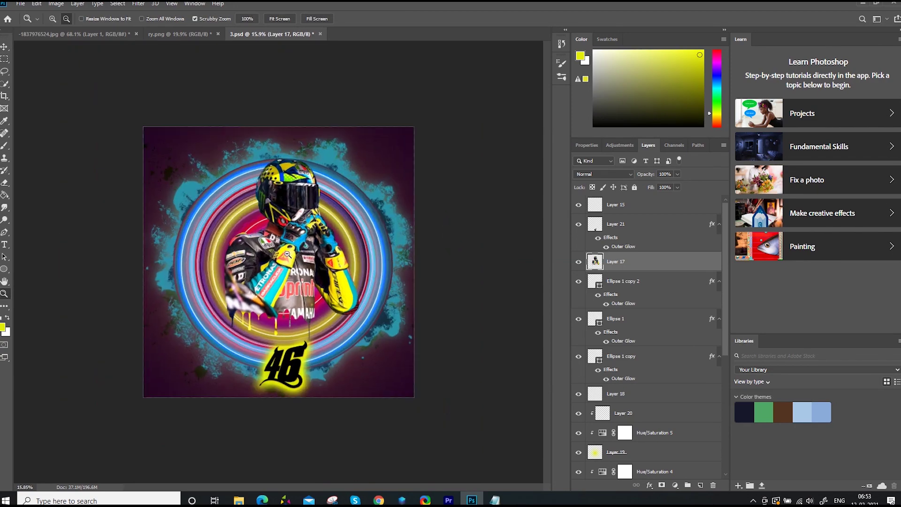
scroll(676, 327, "down", 2)
scroll(676, 327, "down", 1)
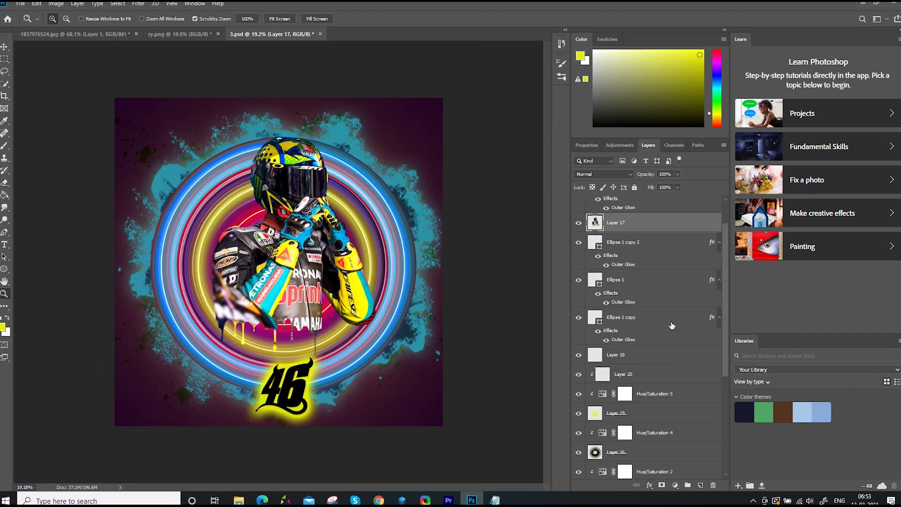
scroll(671, 329, "down", 1)
left_click(667, 316)
left_click(675, 485)
left_click(685, 289)
mouse_move(646, 213)
left_mouse_down()
mouse_move(690, 213)
mouse_move(637, 223)
left_mouse_up()
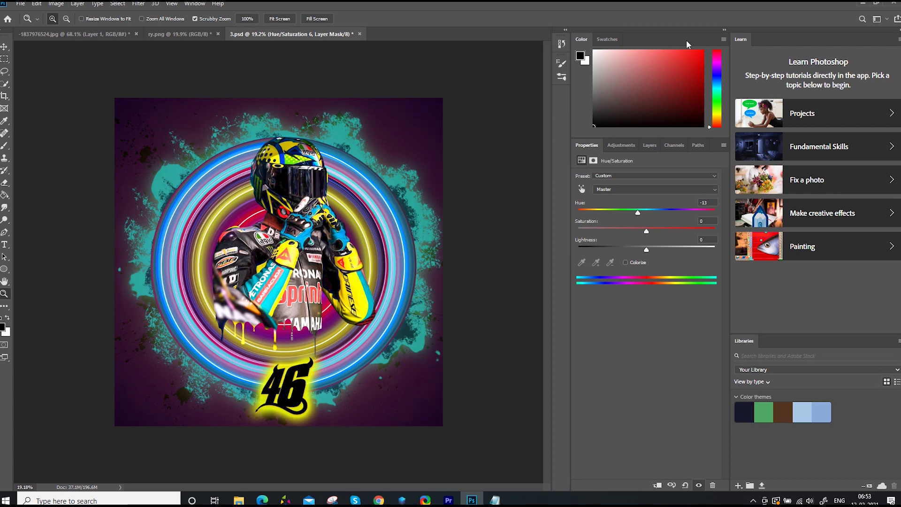
Step: Add Hue/Saturation 6 at Hue -120, Saturation +36, Lightness -21, turning the splatter yellow-green
left_click(650, 145)
left_click(676, 485)
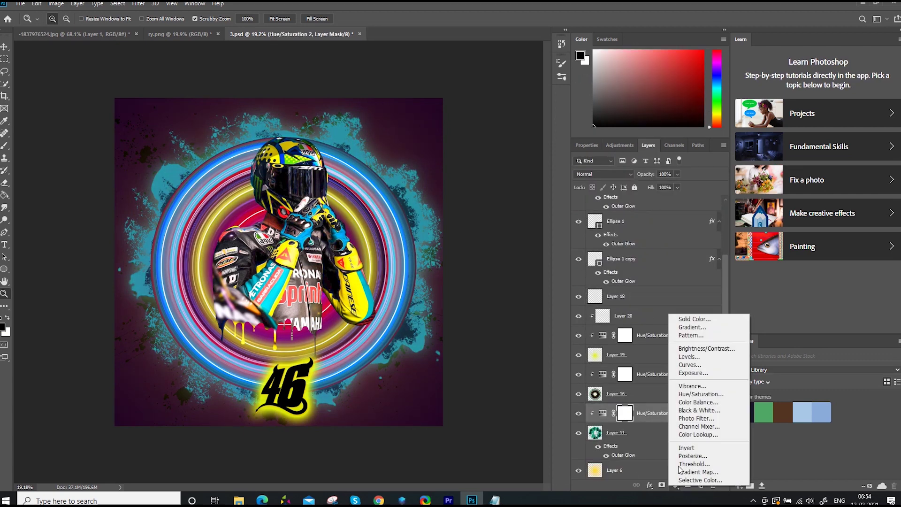
left_click(658, 389)
mouse_move(660, 213)
left_mouse_down()
mouse_move(720, 221)
mouse_move(594, 226)
left_mouse_up()
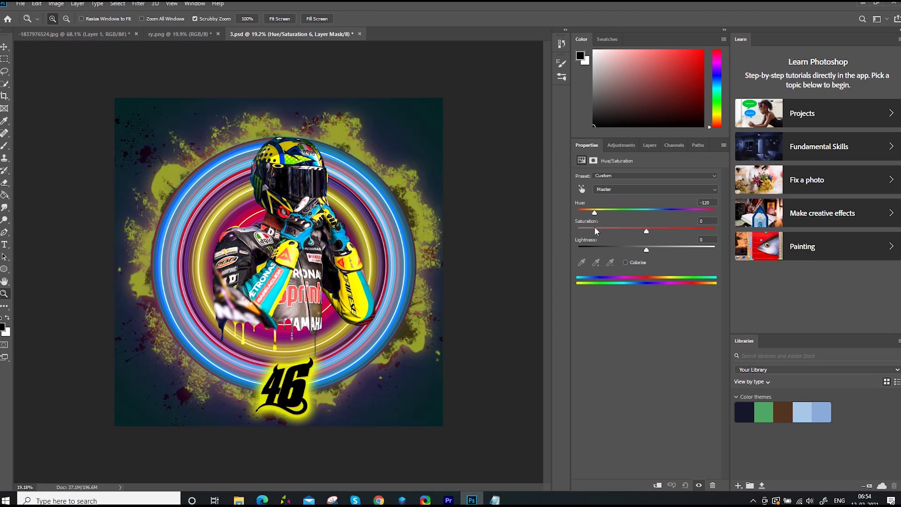
mouse_move(686, 231)
left_mouse_down()
mouse_move(671, 231)
mouse_move(654, 250)
mouse_move(632, 249)
left_mouse_up()
mouse_move(287, 270)
left_mouse_down()
mouse_move(320, 263)
mouse_move(329, 222)
mouse_move(321, 222)
left_mouse_up()
left_click(648, 145)
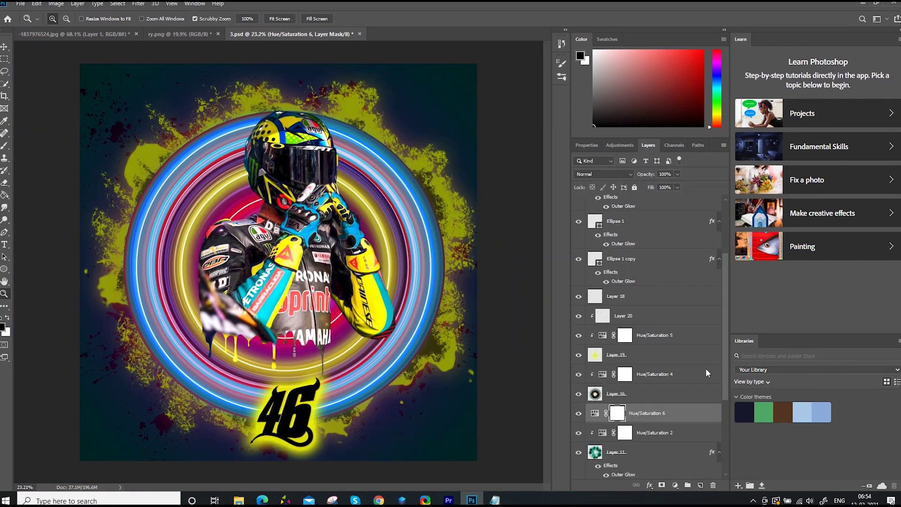
left_click(675, 485)
Step: Add a Color Lookup adjustment and preview 3DLUT looks from Candlelight.CUBE through Kodak 5218
left_click(698, 430)
left_click(664, 177)
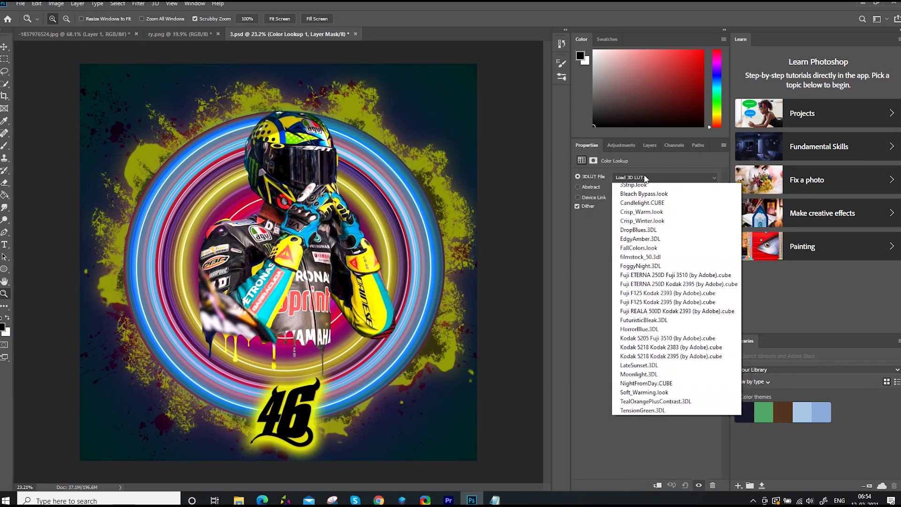
key("Down")
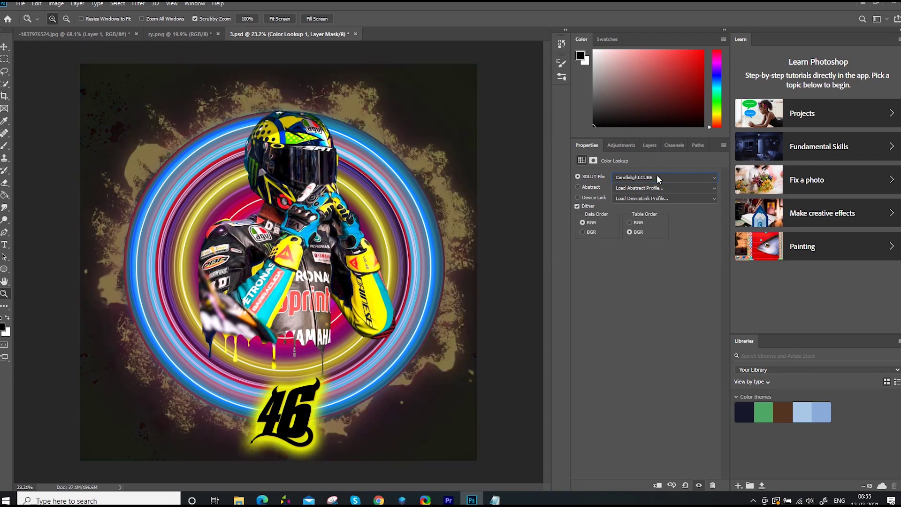
key("Down")
key("Down")
key("Down")
key("Down")
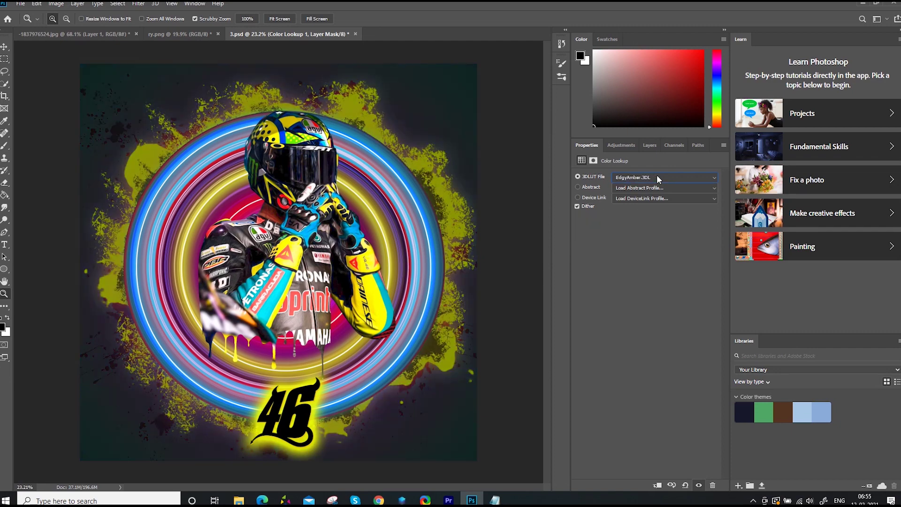
key("Down")
key("Down")
key("Down")
key("Down")
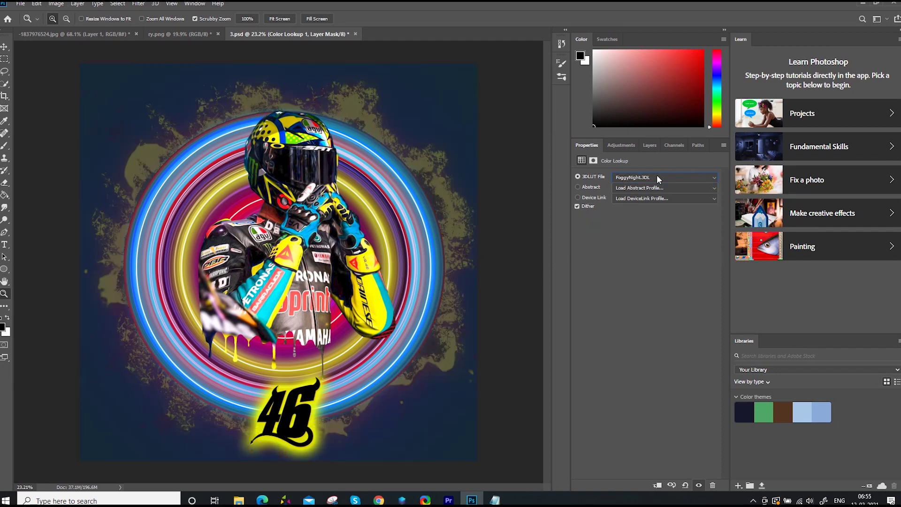
key("Down")
key("Down")
key("Down")
key("Down")
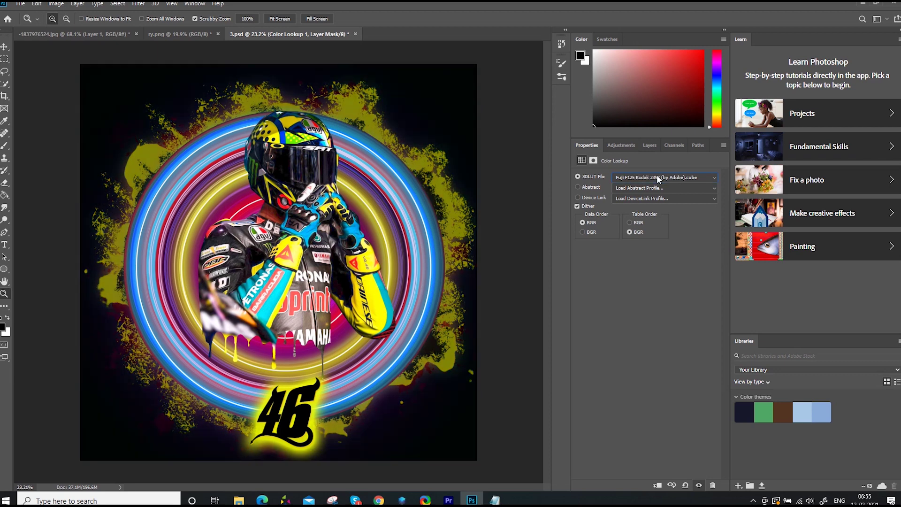
key("Down")
key("Down")
key("Down")
key("Down")
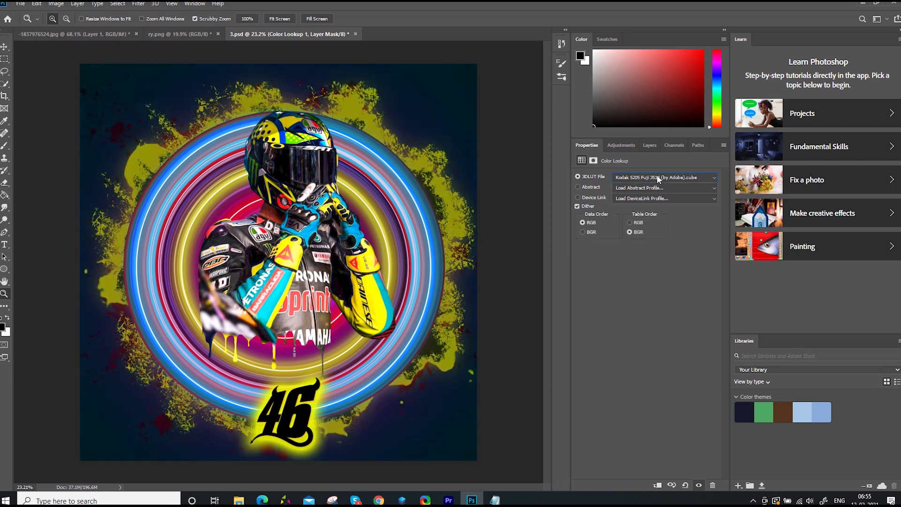
key("Down")
Step: Compare NightFromDay.CUBE and TealOrangePlusContrast.3DL, then settle on the LateSunset.3DL look
key("Down")
key("Down")
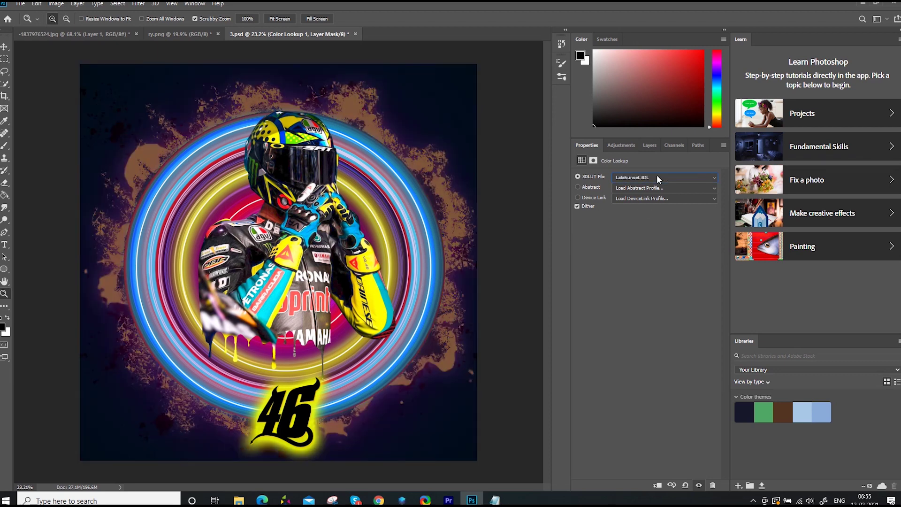
key("Down")
key("Down")
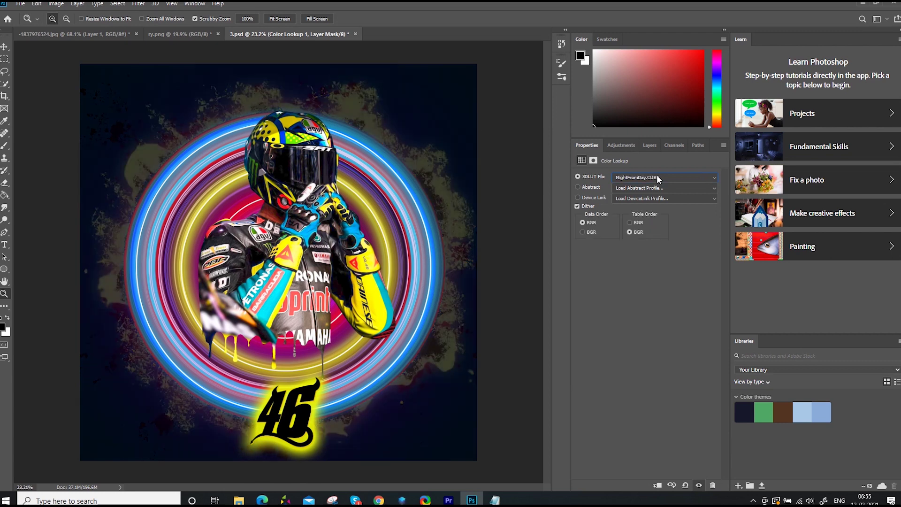
key("Down")
key("Down")
key("Down")
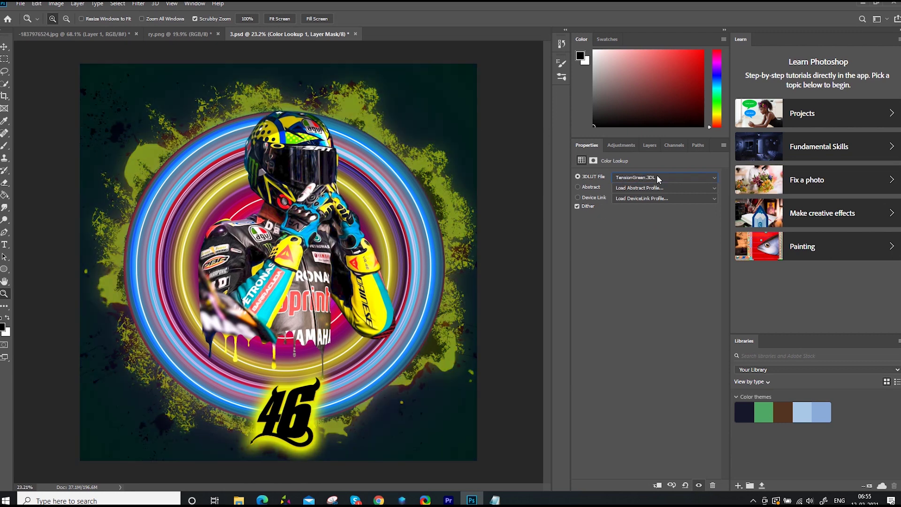
key("Up")
key("Up")
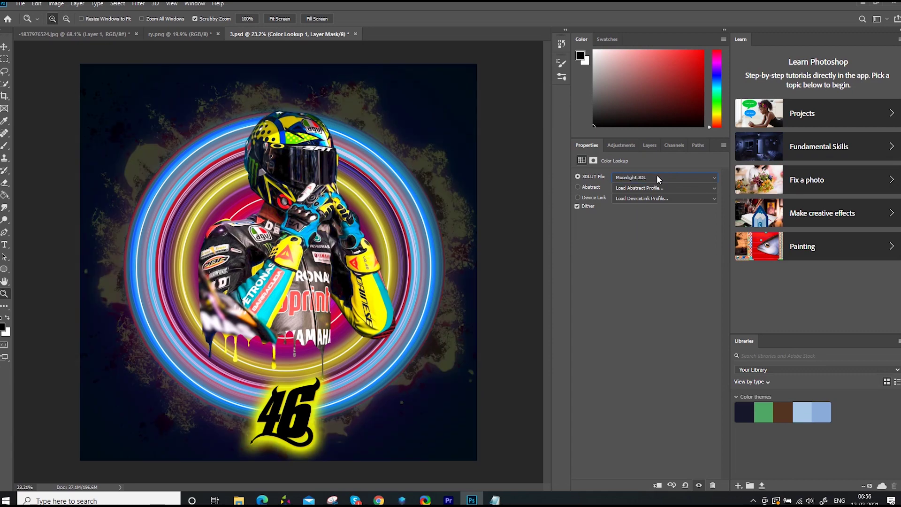
key("Up")
key("Up")
key("Down")
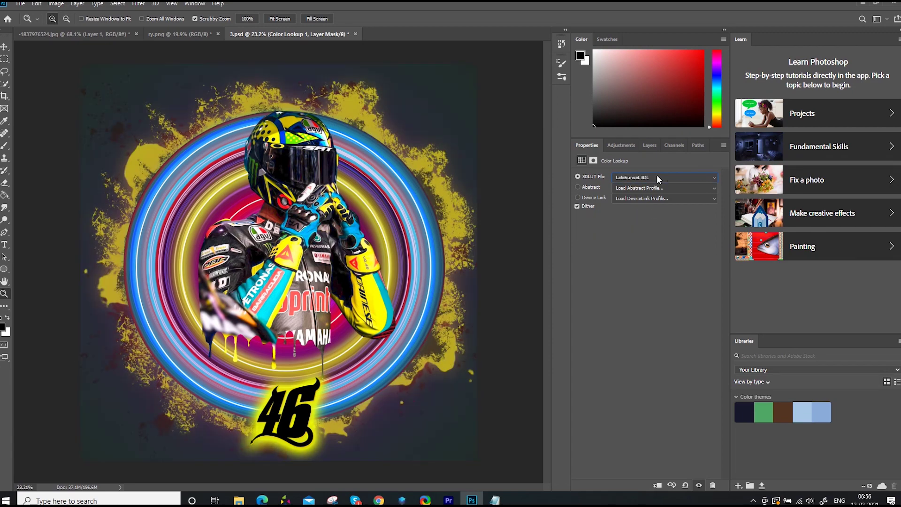
left_click(267, 269)
left_click(279, 222)
scroll(278, 222, "down", 2)
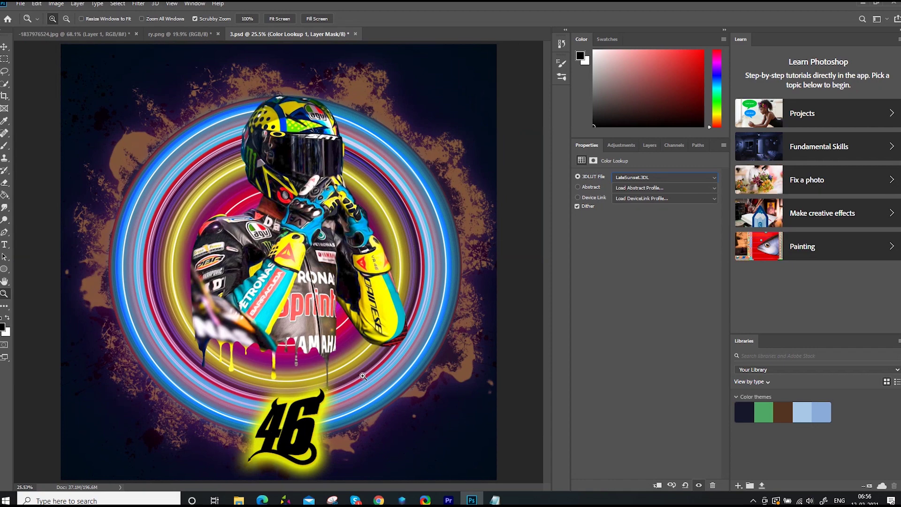
Step: Clip Layer 22 to the rider layer, Layer 17, and select the rider layer
key("v")
left_click(304, 258)
left_click(649, 145)
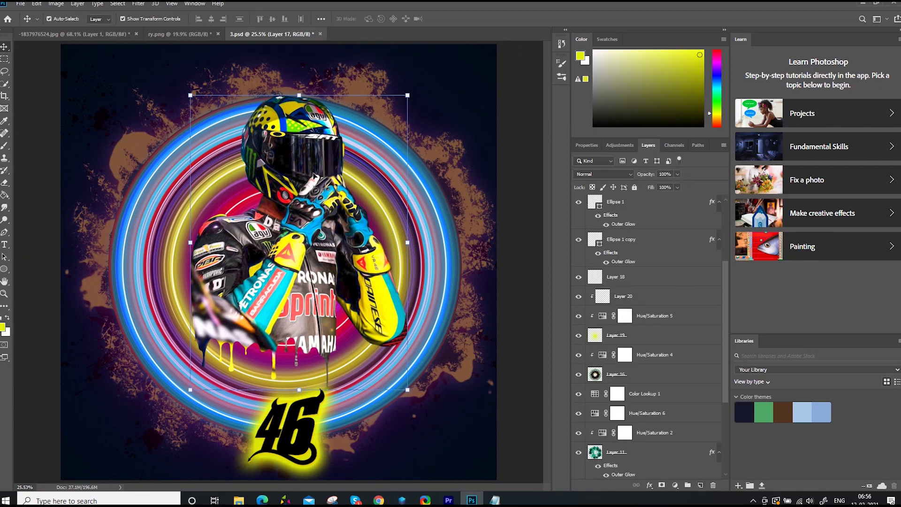
right_click(653, 261)
left_click(702, 272)
left_click(657, 281)
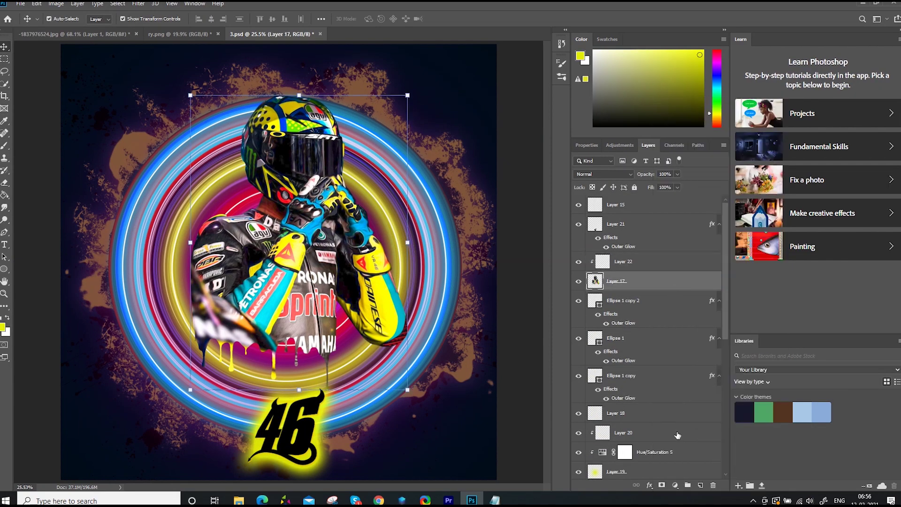
Step: Add Color Lookup 2 above the rider, trying TensionGreen.3DL and cycling presets toward filmstock_50.3dl
left_click(676, 485)
left_click(698, 433)
left_click(665, 177)
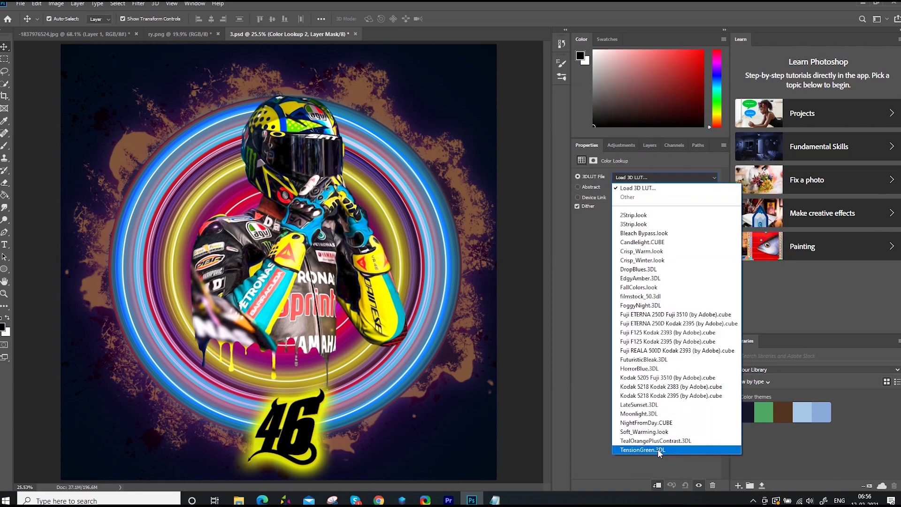
left_click(660, 452)
scroll(652, 177, "up", 2)
scroll(652, 177, "up", 1)
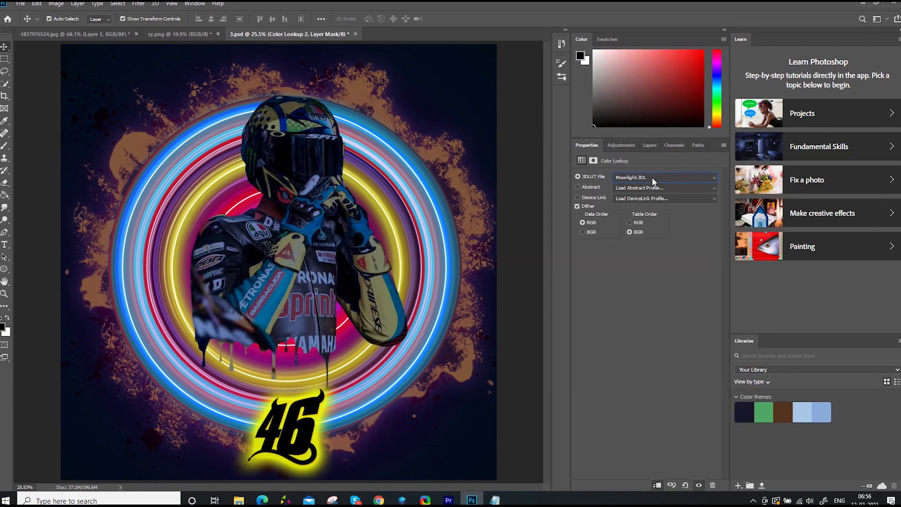
scroll(652, 176, "up", 1)
scroll(652, 177, "up", 1)
scroll(652, 177, "up", 2)
scroll(652, 176, "up", 2)
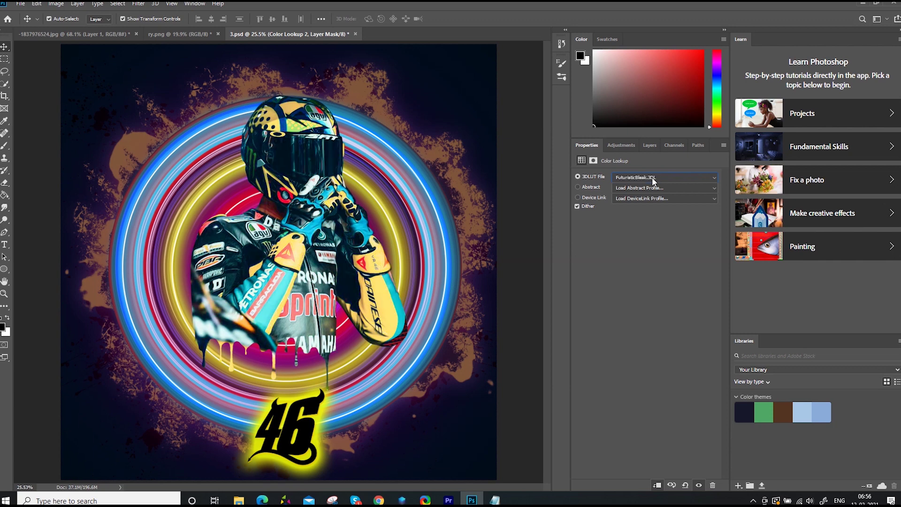
scroll(652, 177, "up", 2)
scroll(652, 177, "up", 2)
scroll(652, 177, "up", 2)
scroll(652, 176, "up", 1)
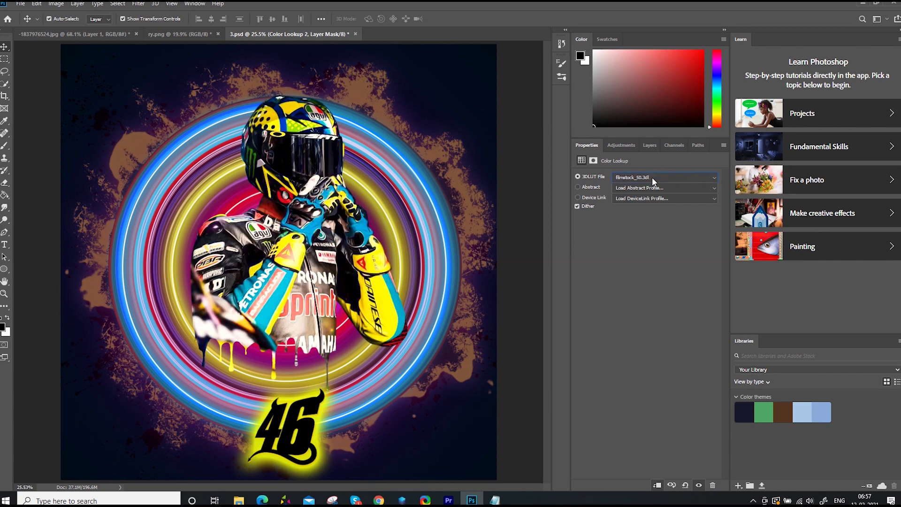
scroll(652, 177, "up", 1)
scroll(652, 176, "up", 2)
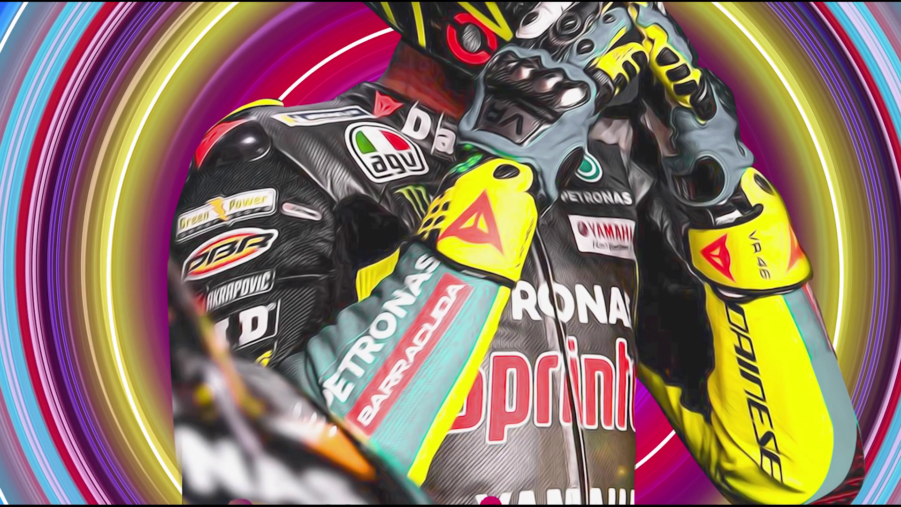